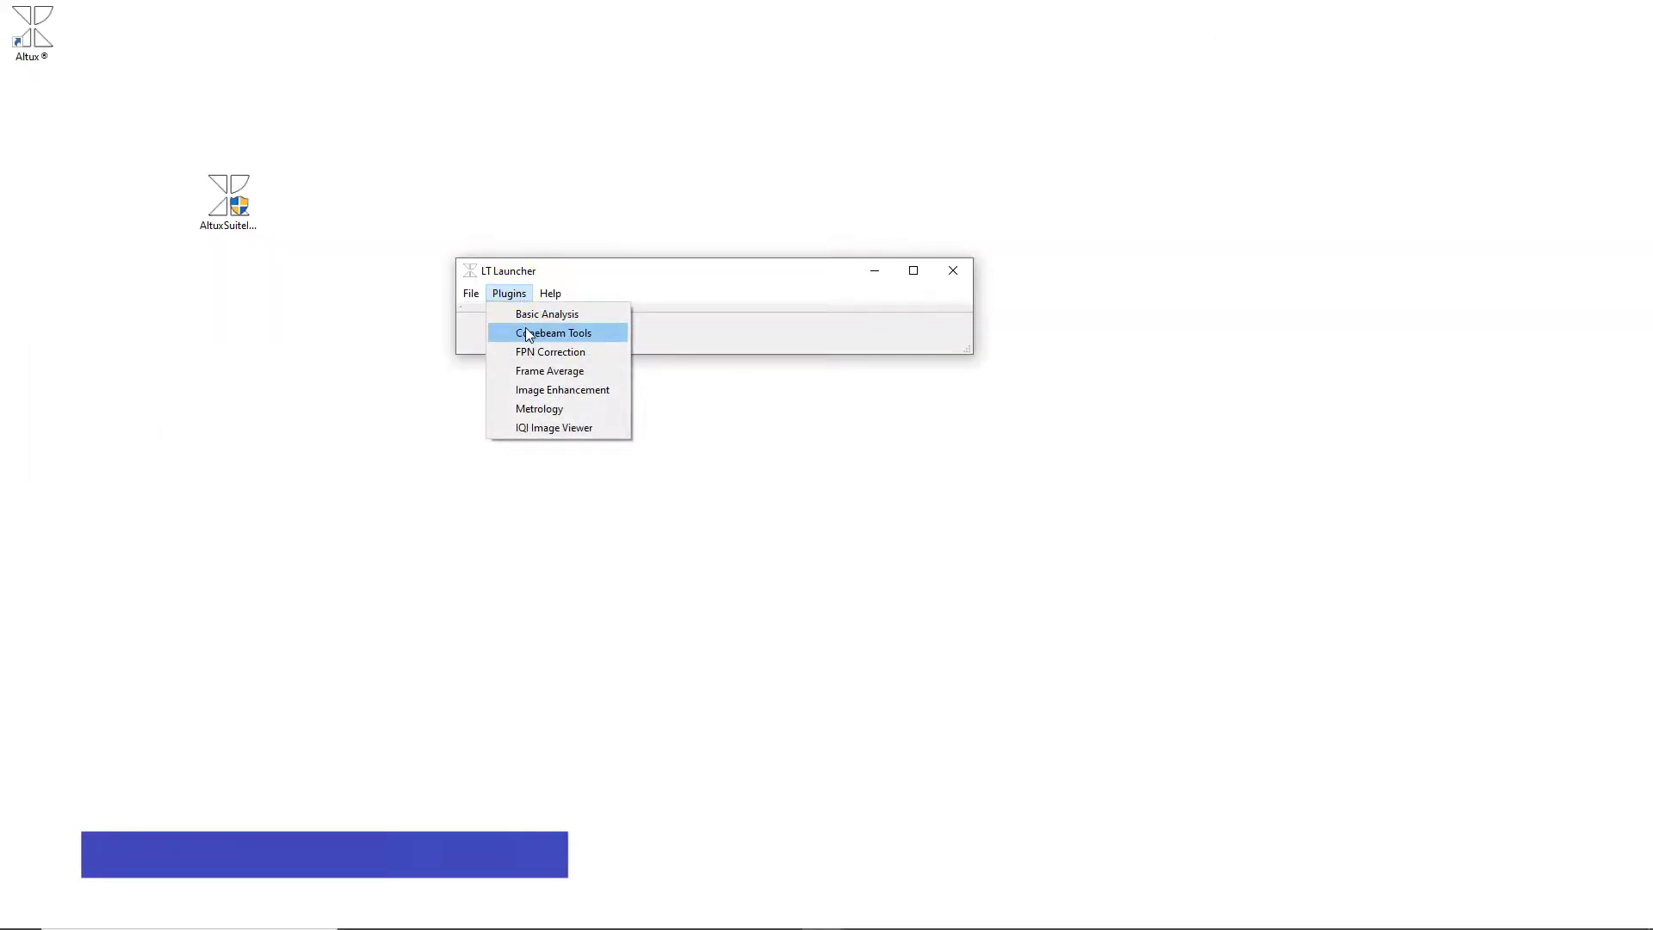
Launch the Conebeam Tools plugin and load the scanner settings file Prec Motor1.nsipro as the CT data.
{"action": "left_click", "coordinate": [525, 330]}
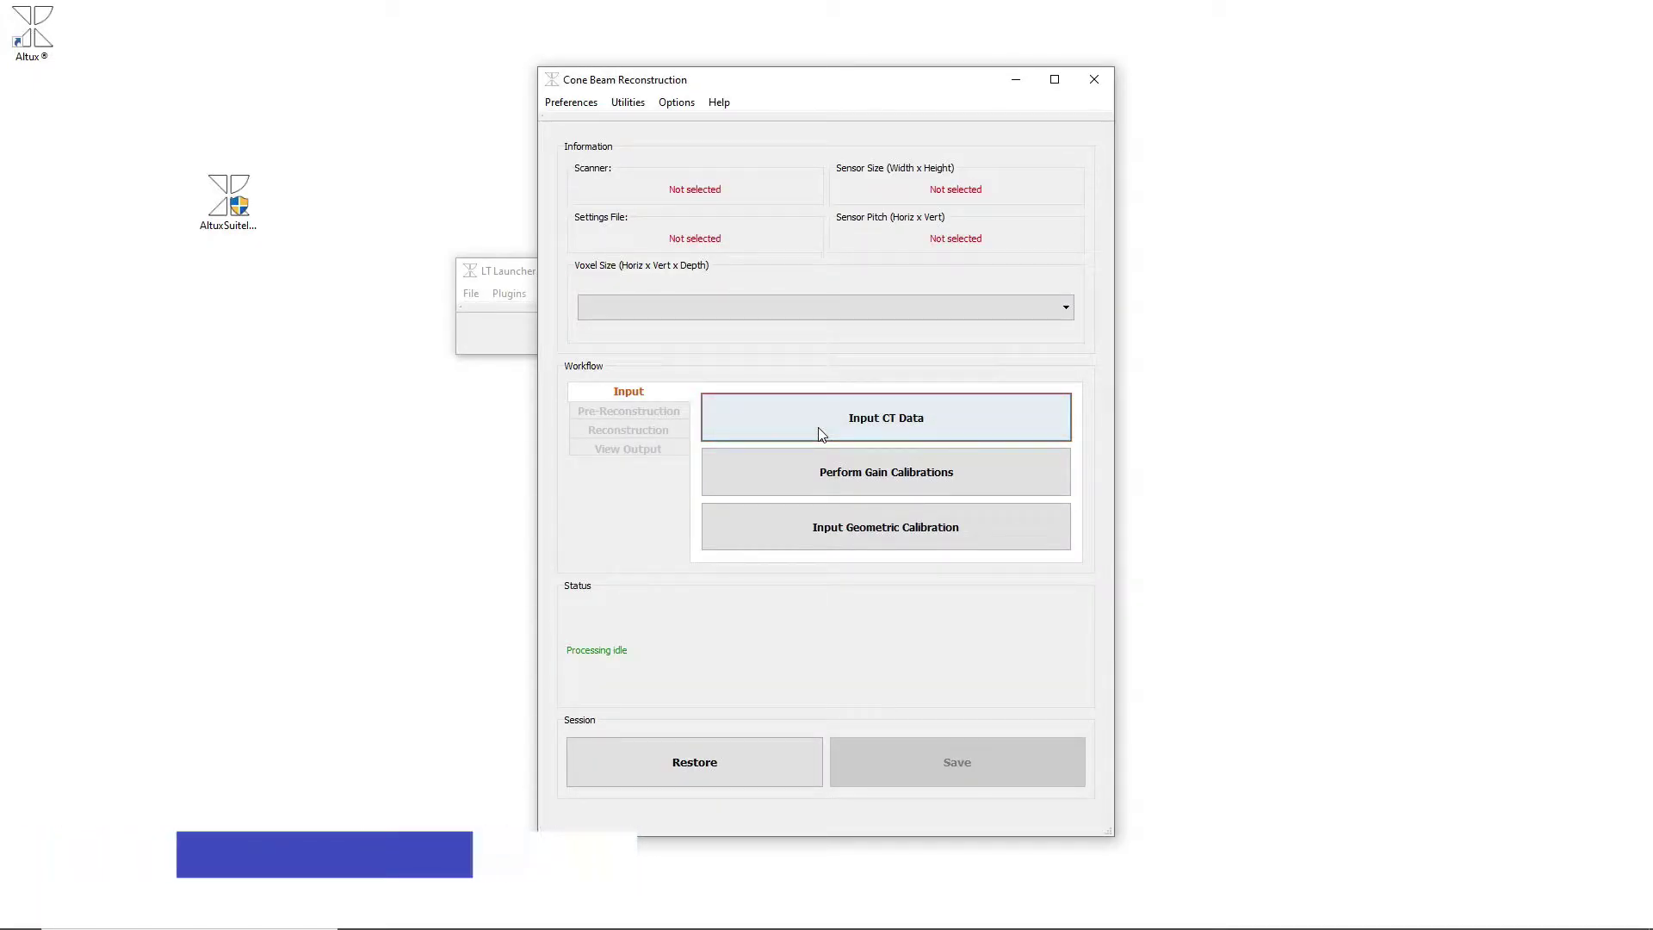
{"action": "left_click", "coordinate": [824, 421]}
{"action": "left_click", "coordinate": [787, 267]}
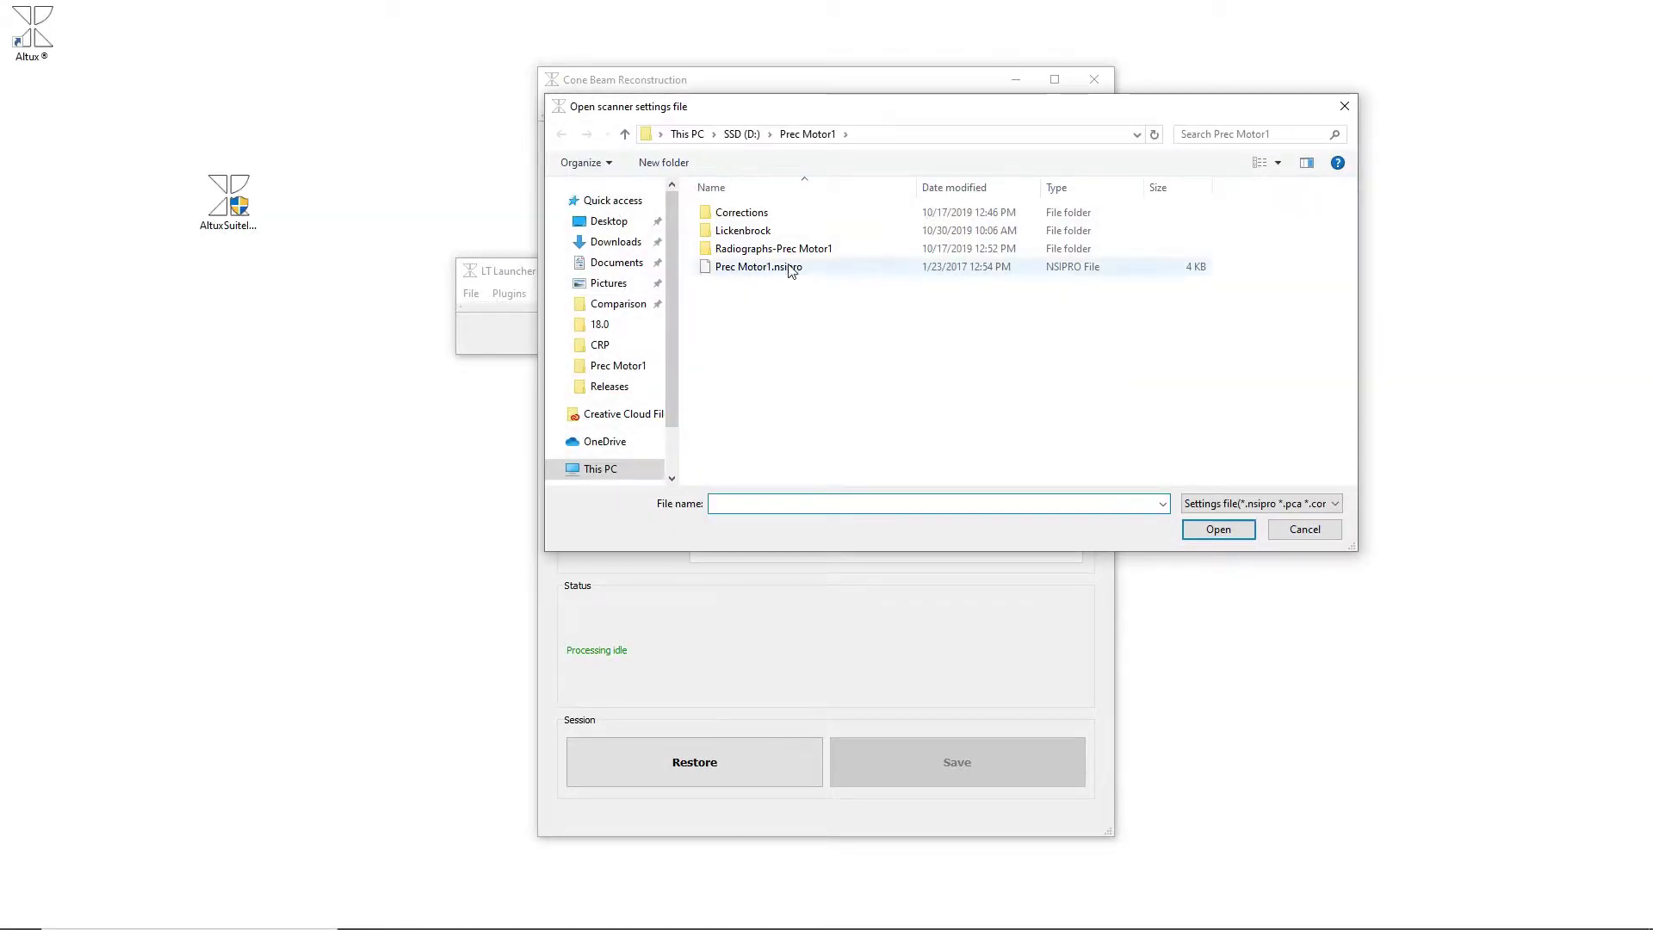
{"action": "left_click", "coordinate": [1232, 534]}
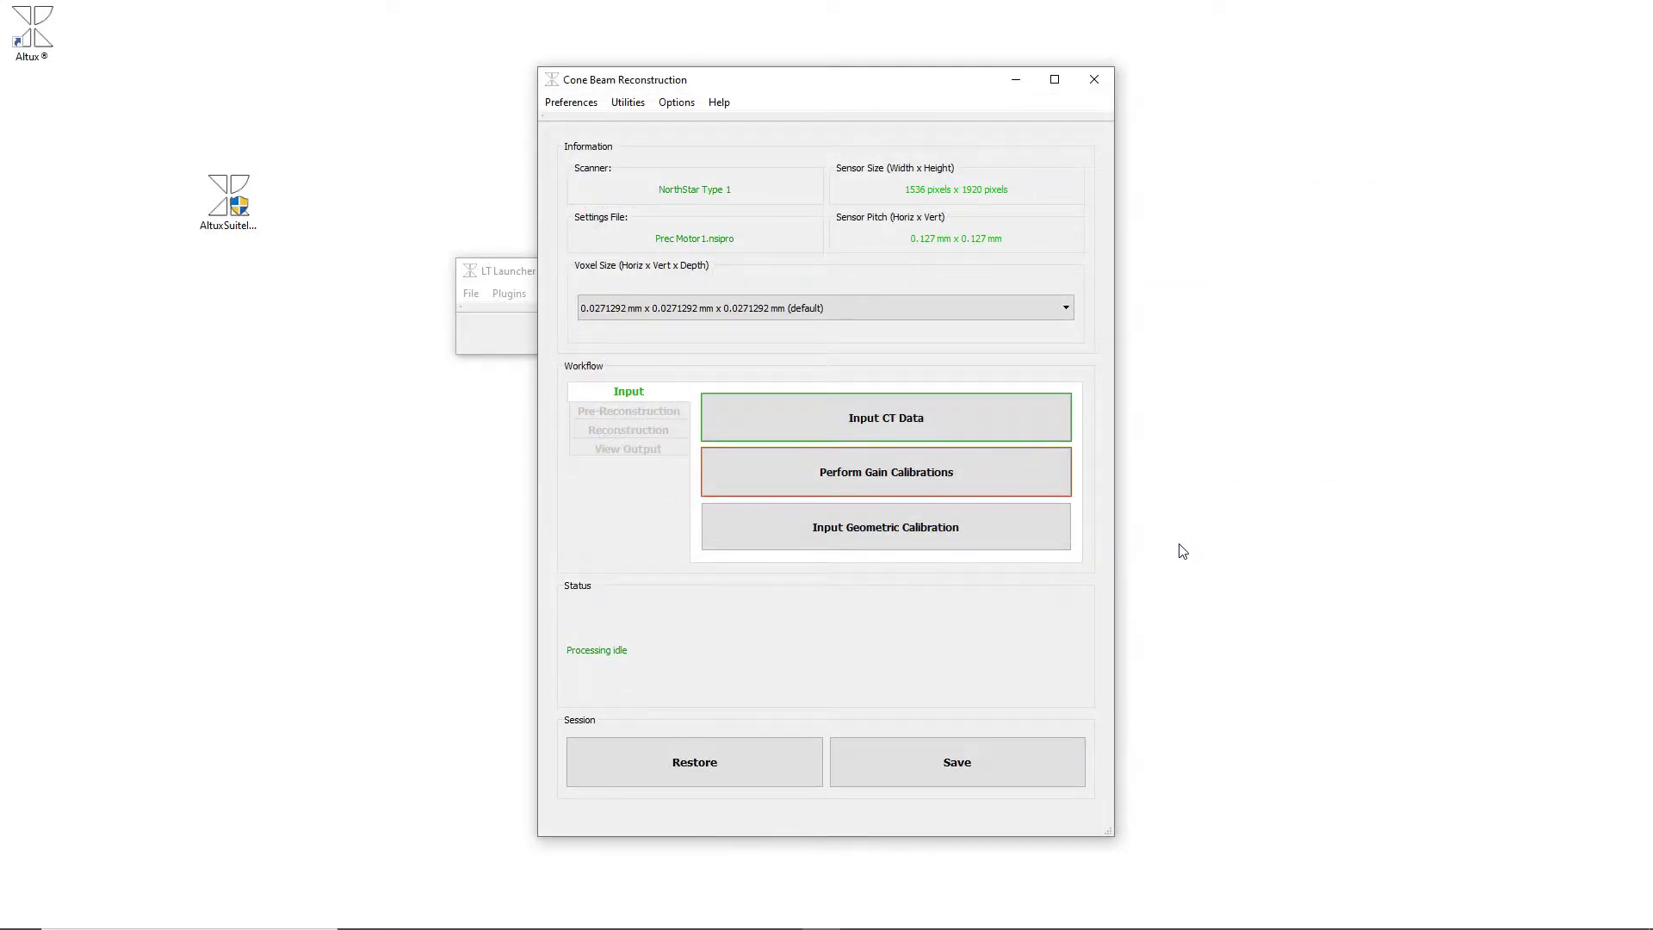
Switch the user mode to Expert.
{"action": "left_click", "coordinate": [573, 103]}
{"action": "mouse_move", "coordinate": [578, 121]}
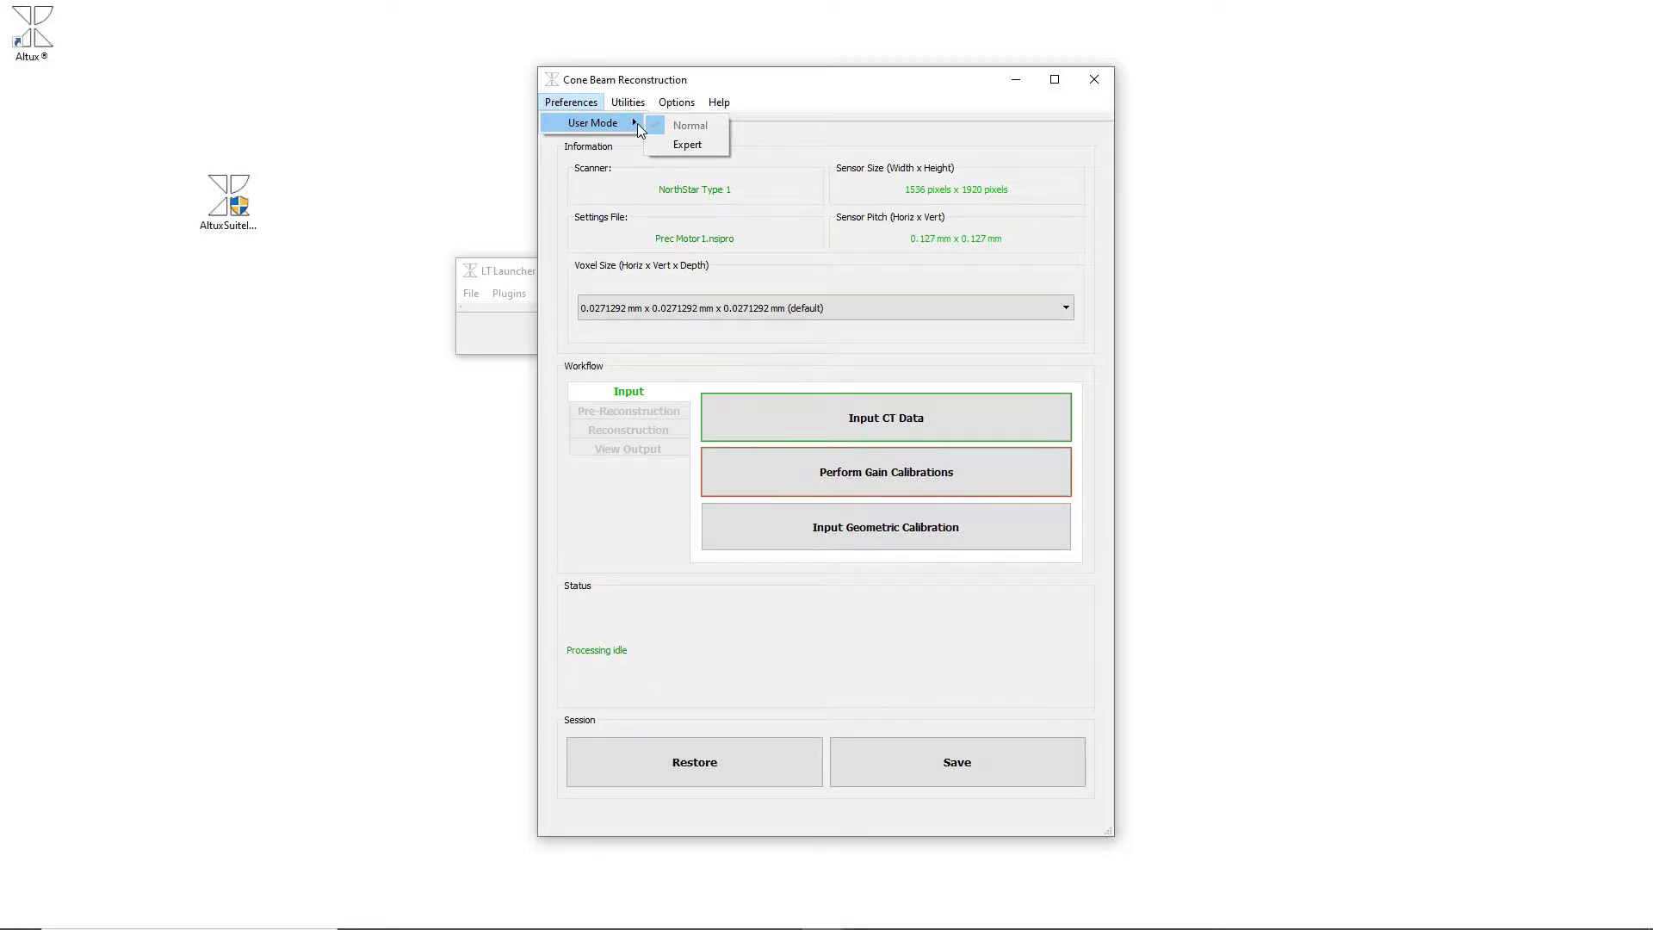
{"action": "left_click", "coordinate": [688, 146]}
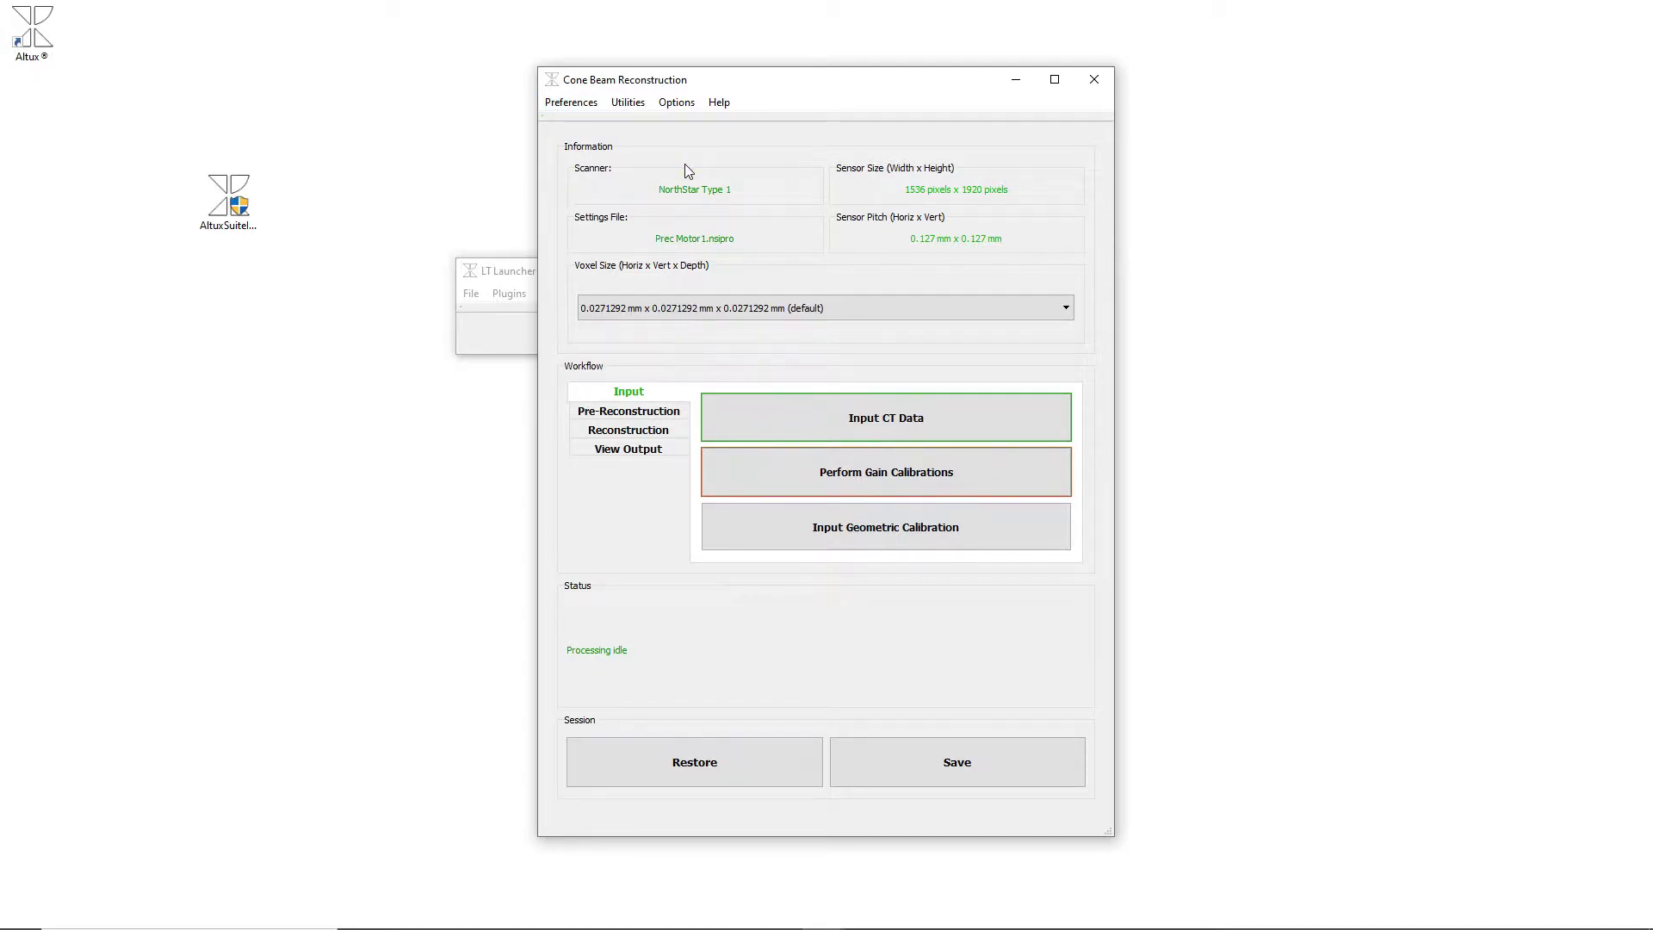
Read the session header file in the Header Reader and close it.
{"action": "left_click", "coordinate": [627, 103]}
{"action": "left_click", "coordinate": [639, 126]}
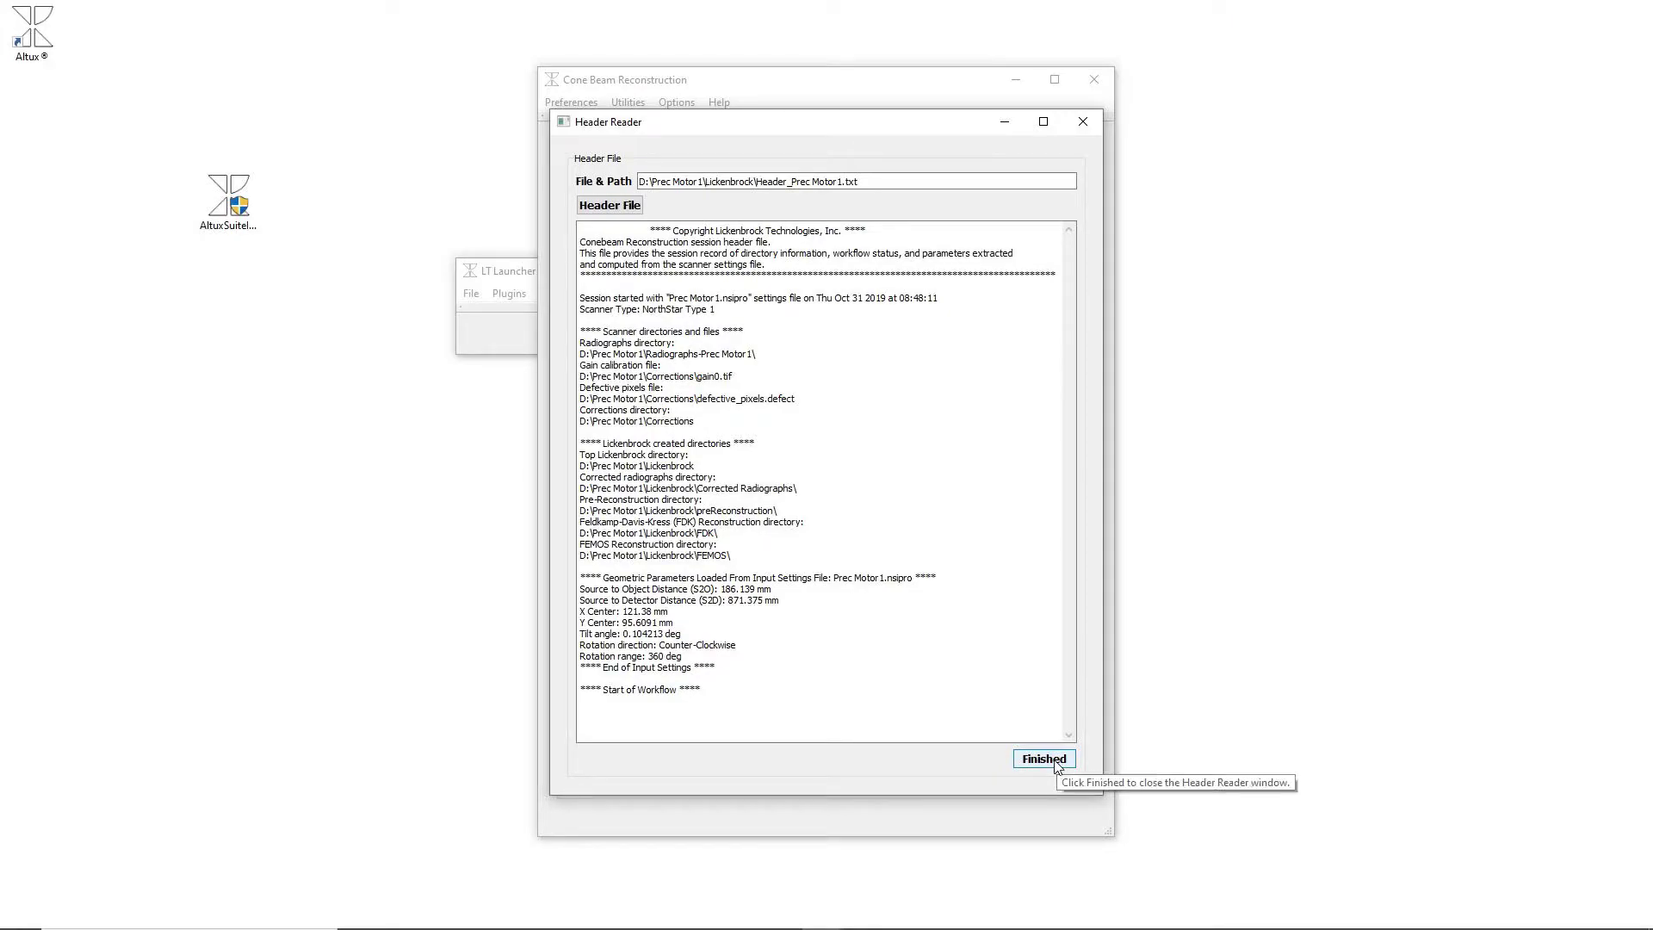
{"action": "left_click", "coordinate": [1044, 759]}
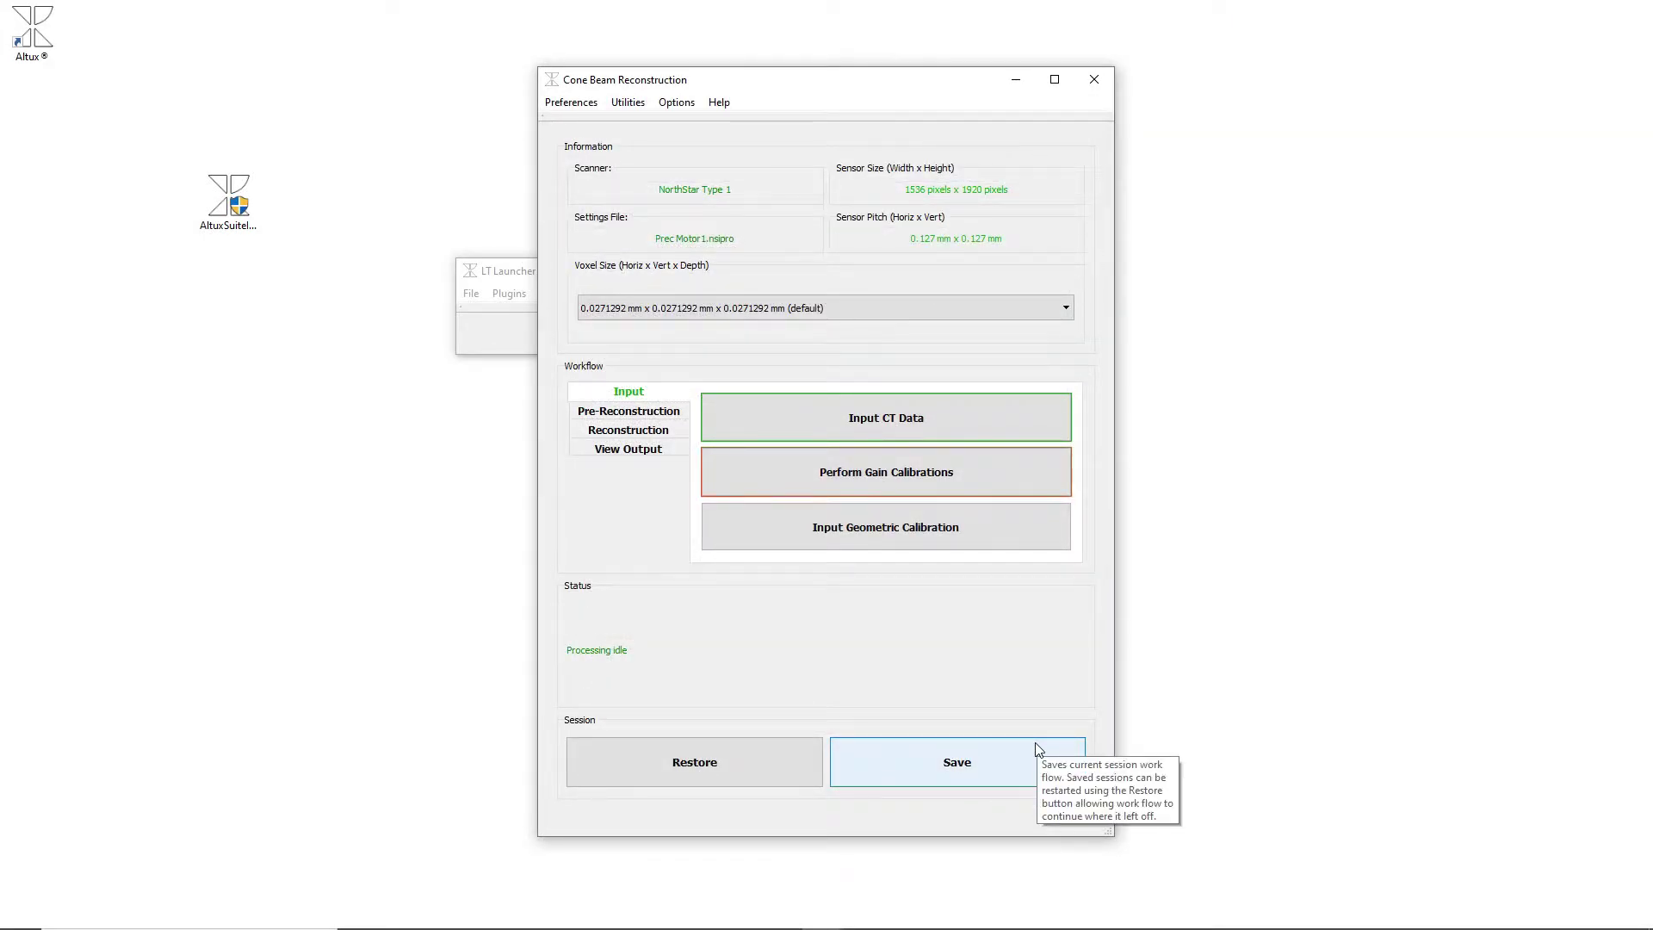
View the ROI Coordinates settings, close them, and look over the remaining utilities.
{"action": "left_click", "coordinate": [630, 102]}
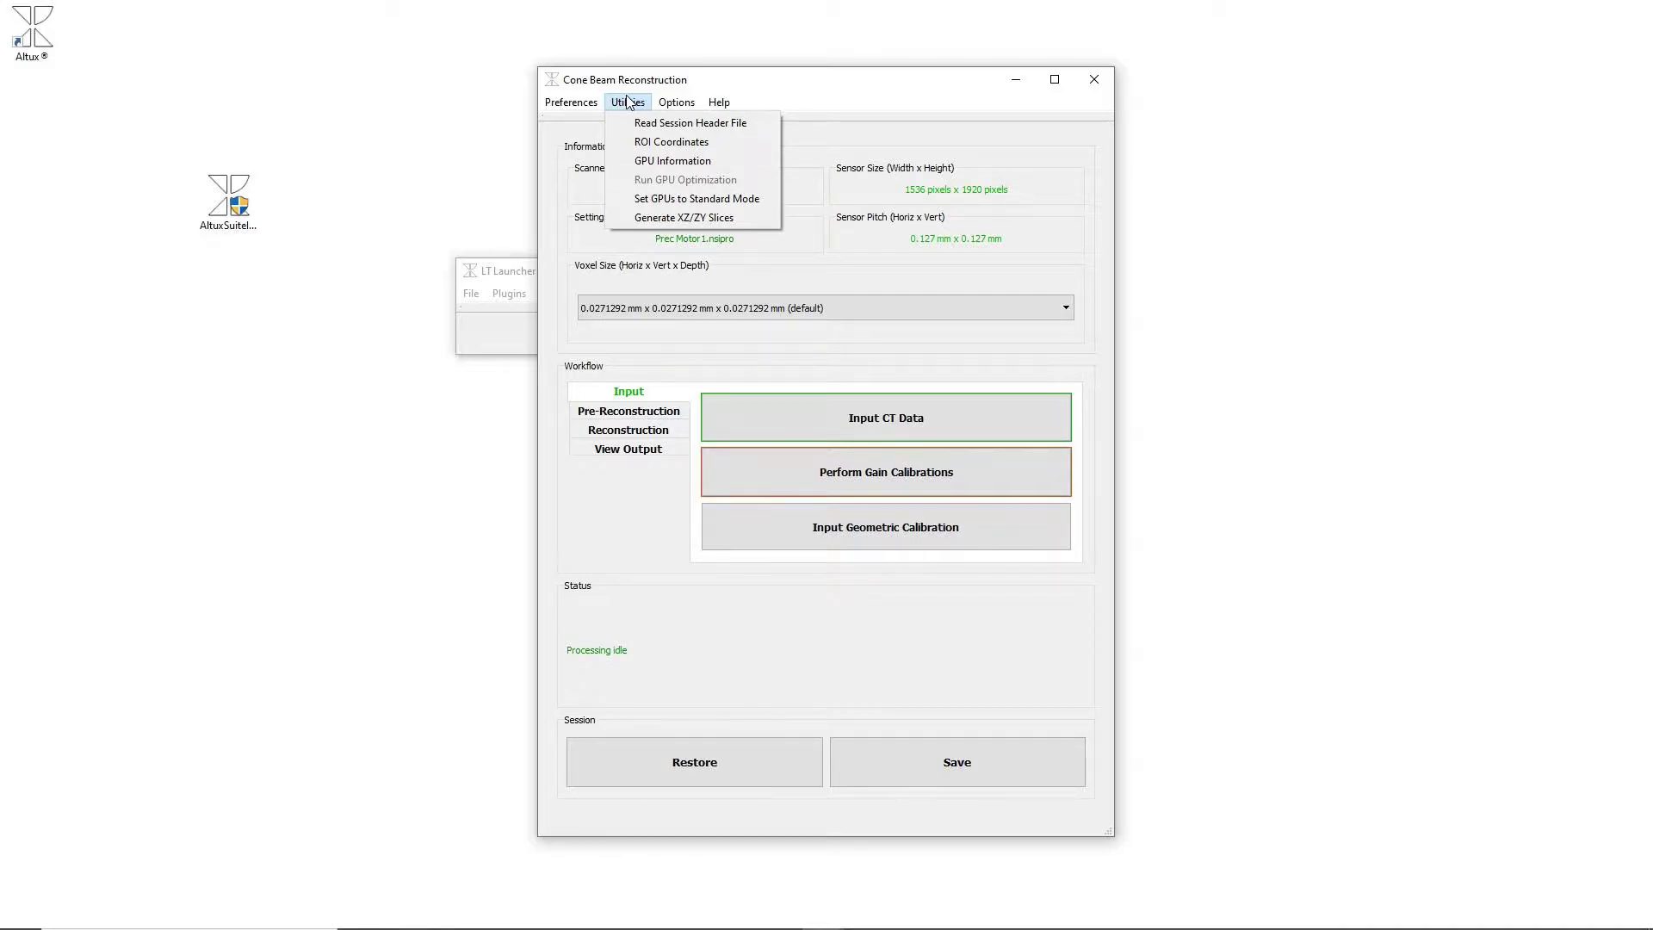
{"action": "left_click", "coordinate": [637, 142]}
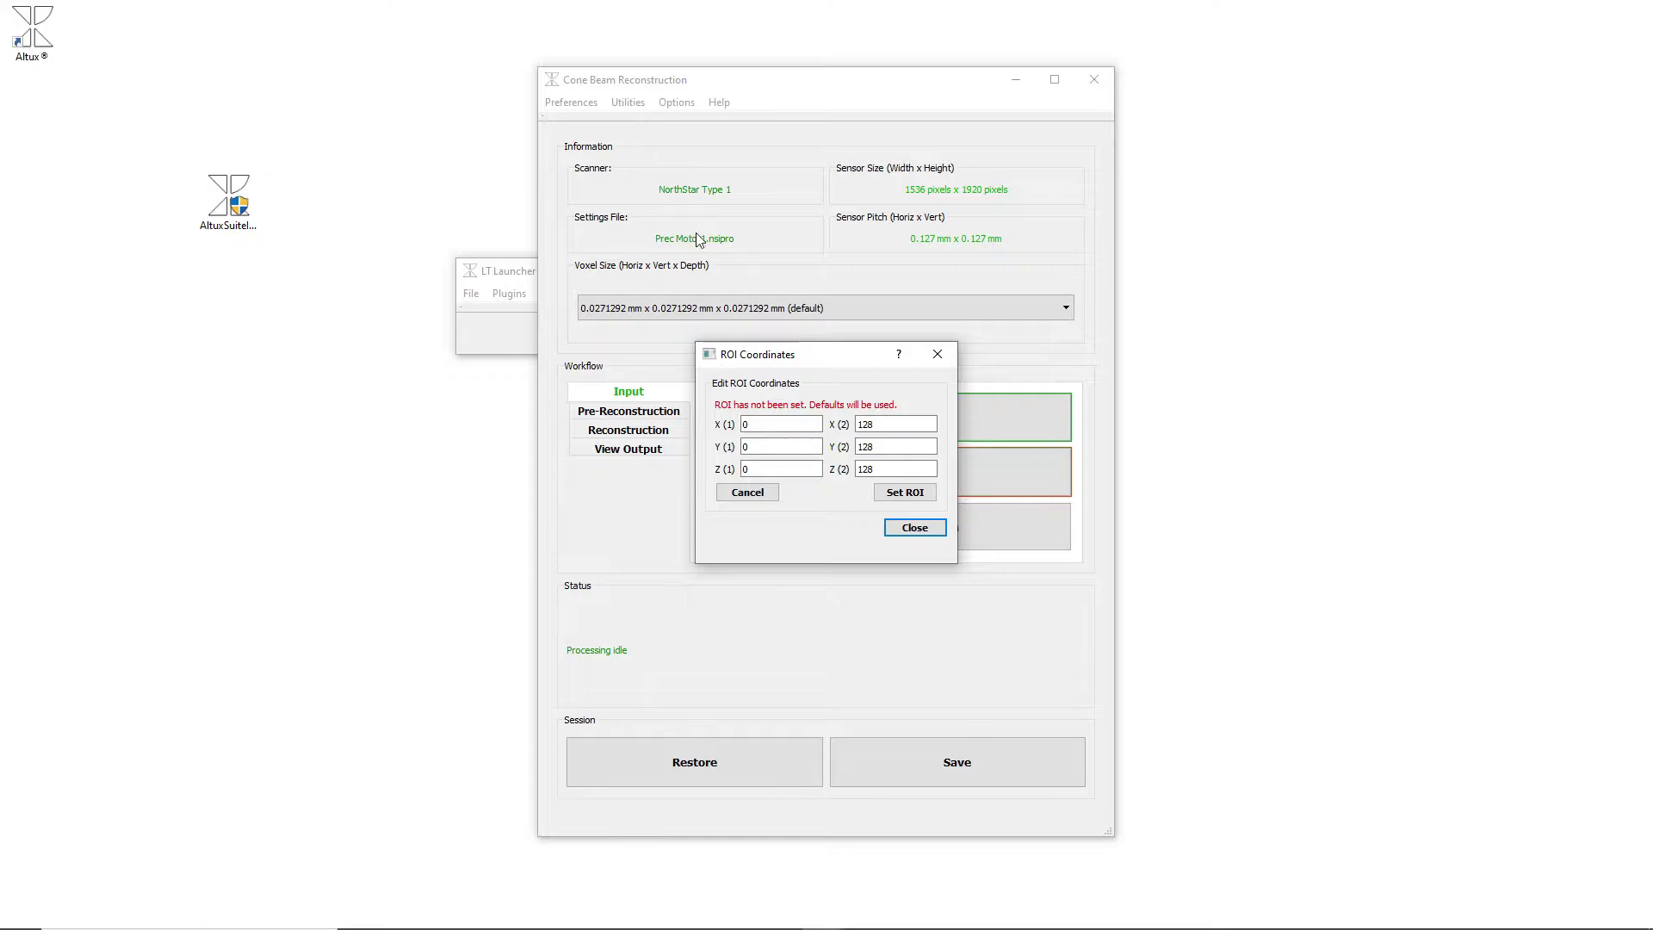
{"action": "left_click", "coordinate": [914, 528]}
{"action": "left_click", "coordinate": [627, 102]}
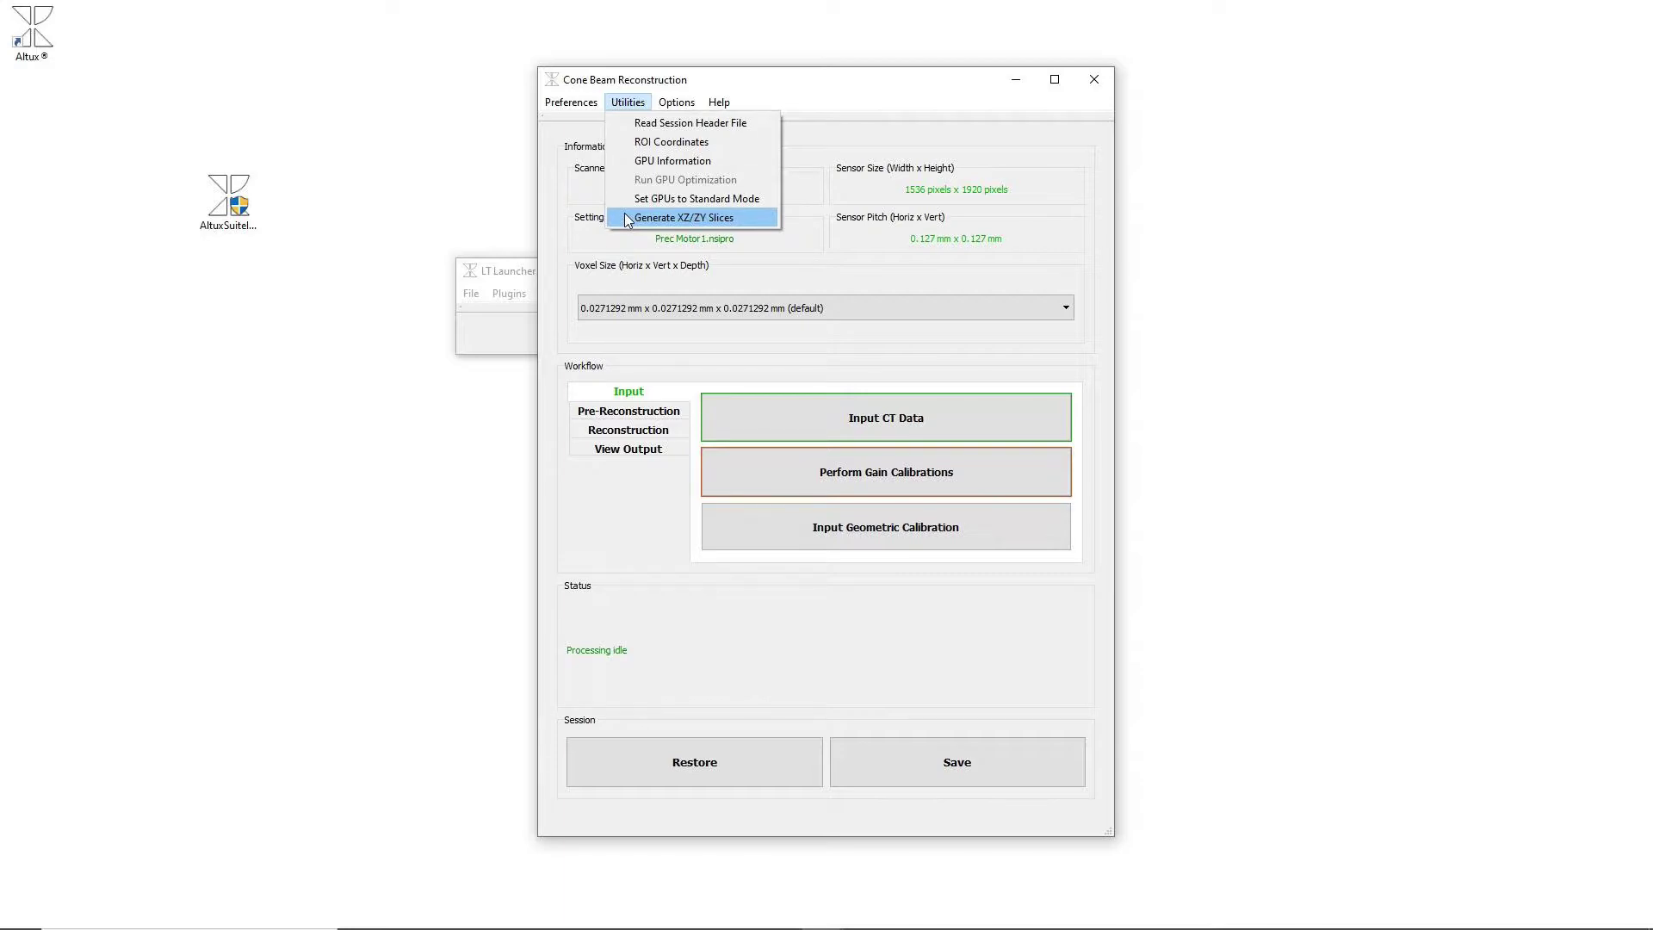
View the Detector Gain Calibration settings with their offset, correction, defects and gain files, and close the window.
{"action": "left_click", "coordinate": [676, 101]}
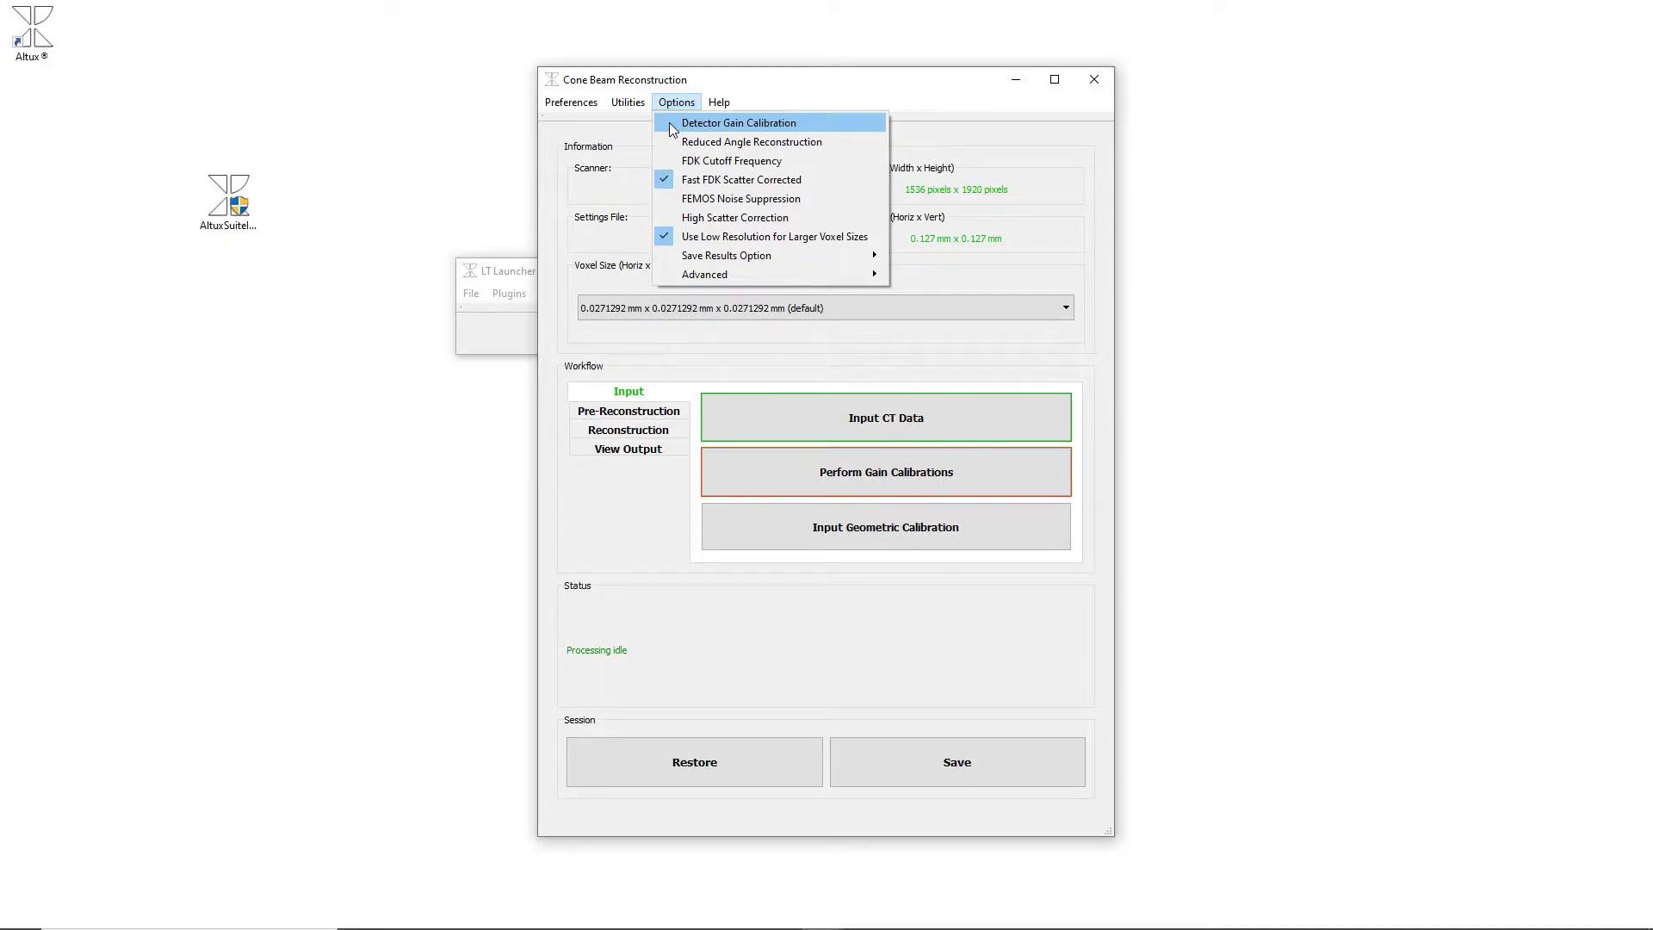
{"action": "left_click", "coordinate": [673, 125]}
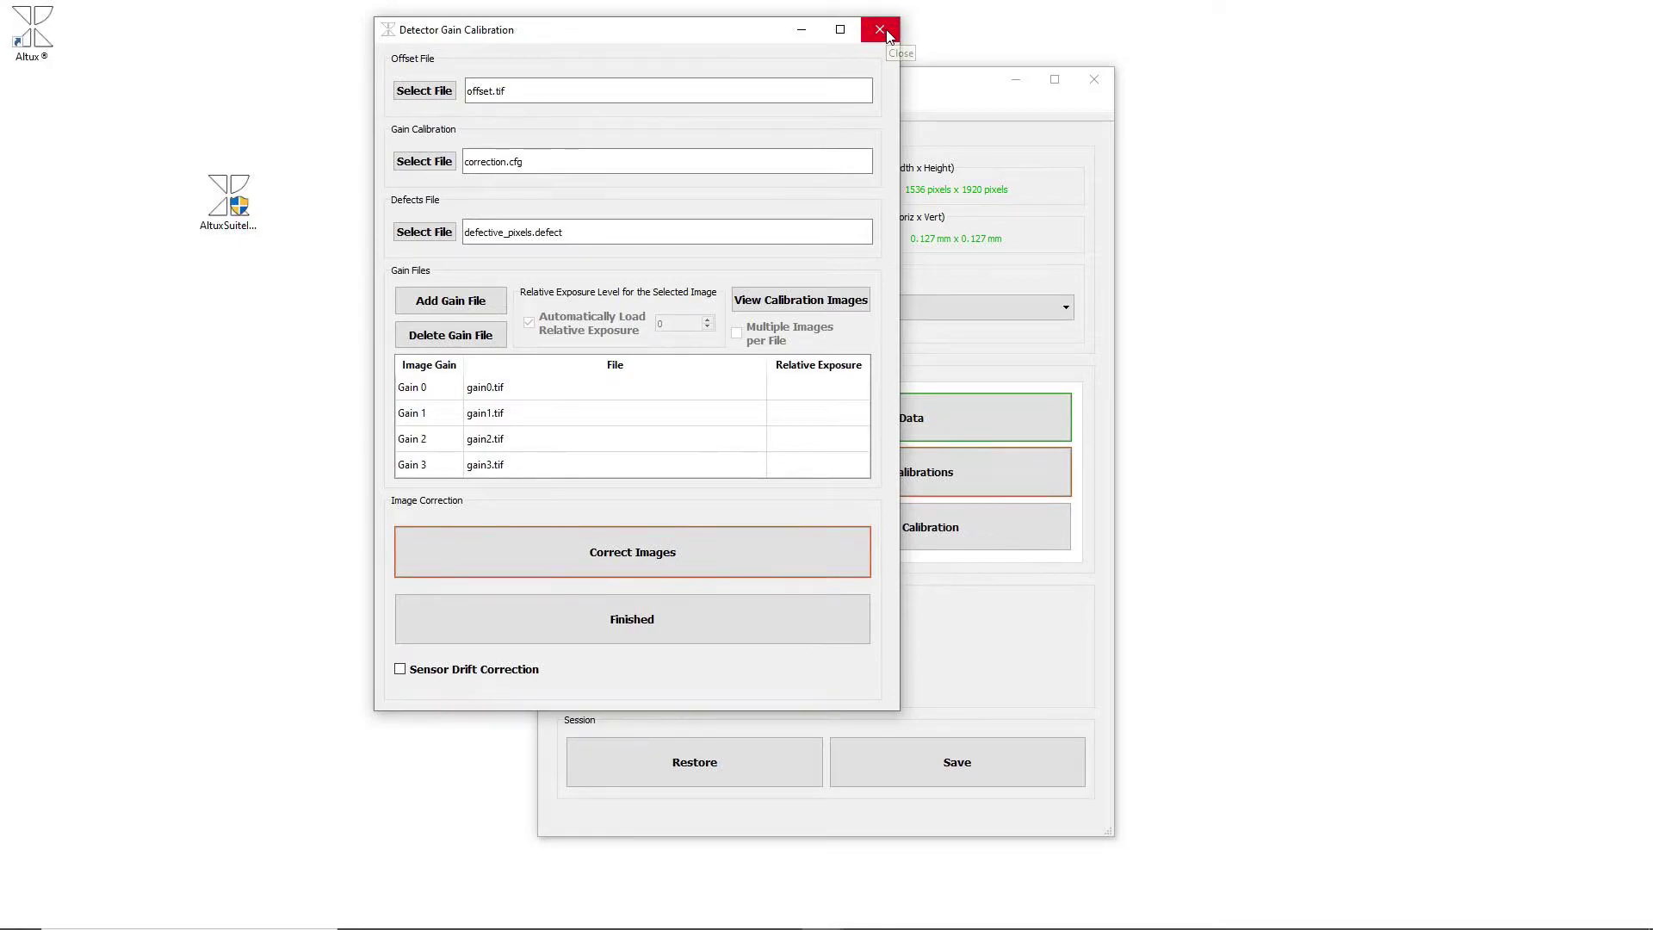
{"action": "left_click", "coordinate": [887, 32]}
Set the projection reduction factor for Reduced Angle Reconstruction and accept it.
{"action": "left_click", "coordinate": [676, 101]}
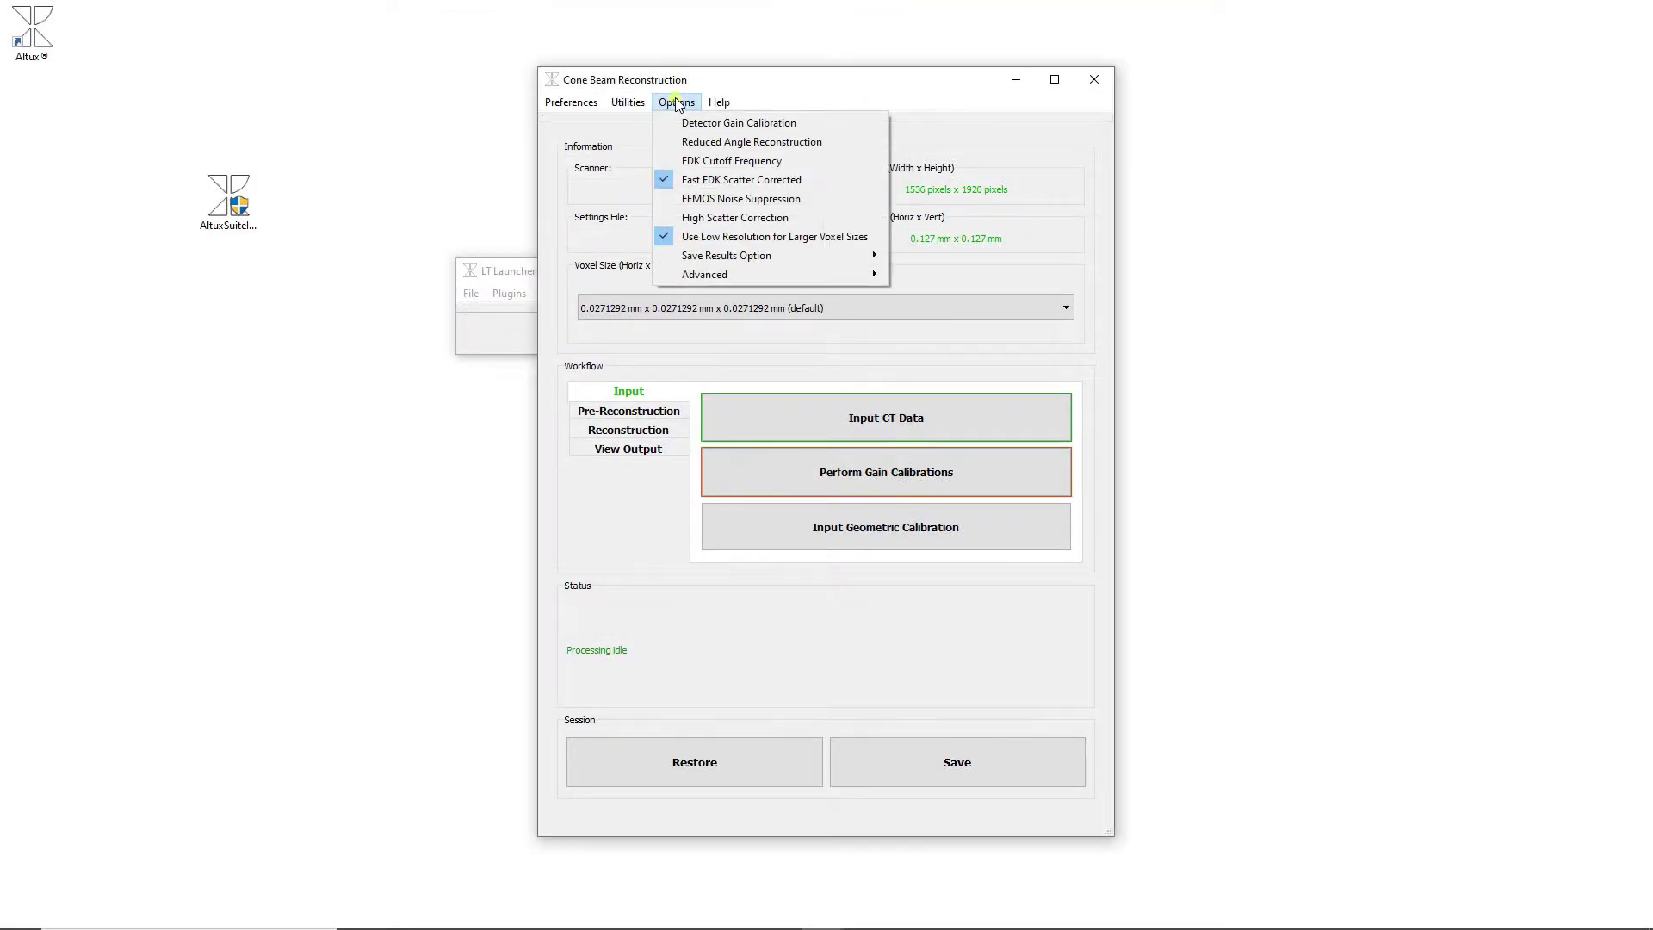
{"action": "left_click", "coordinate": [694, 143]}
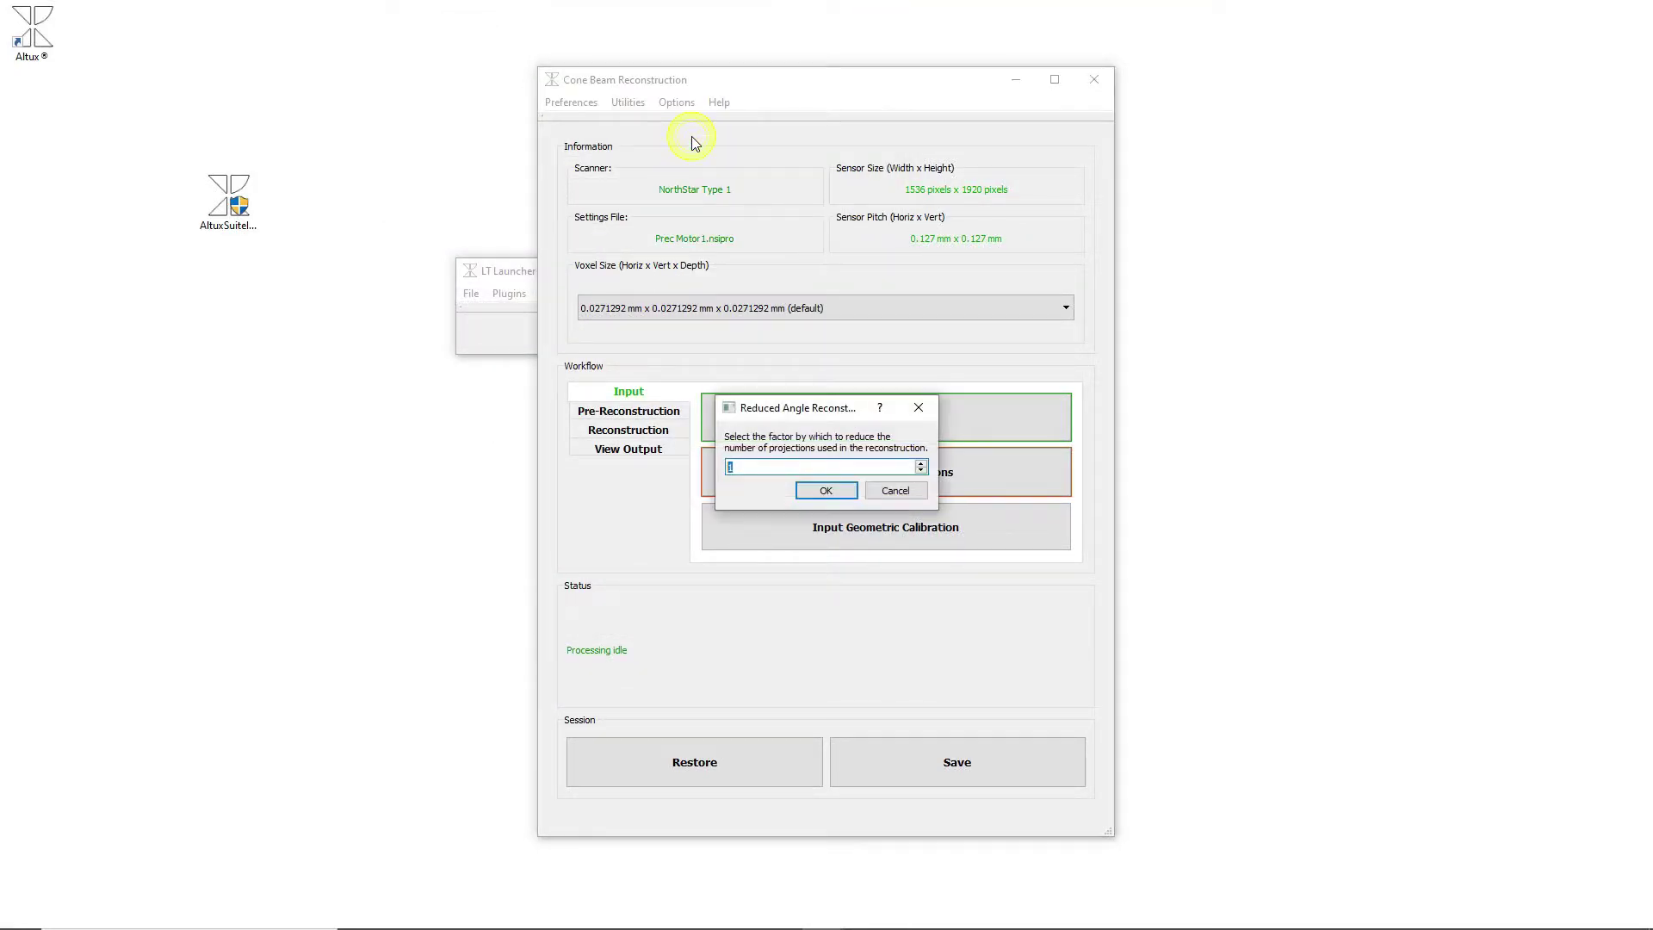
{"action": "left_click", "coordinate": [920, 463]}
{"action": "left_click", "coordinate": [828, 490]}
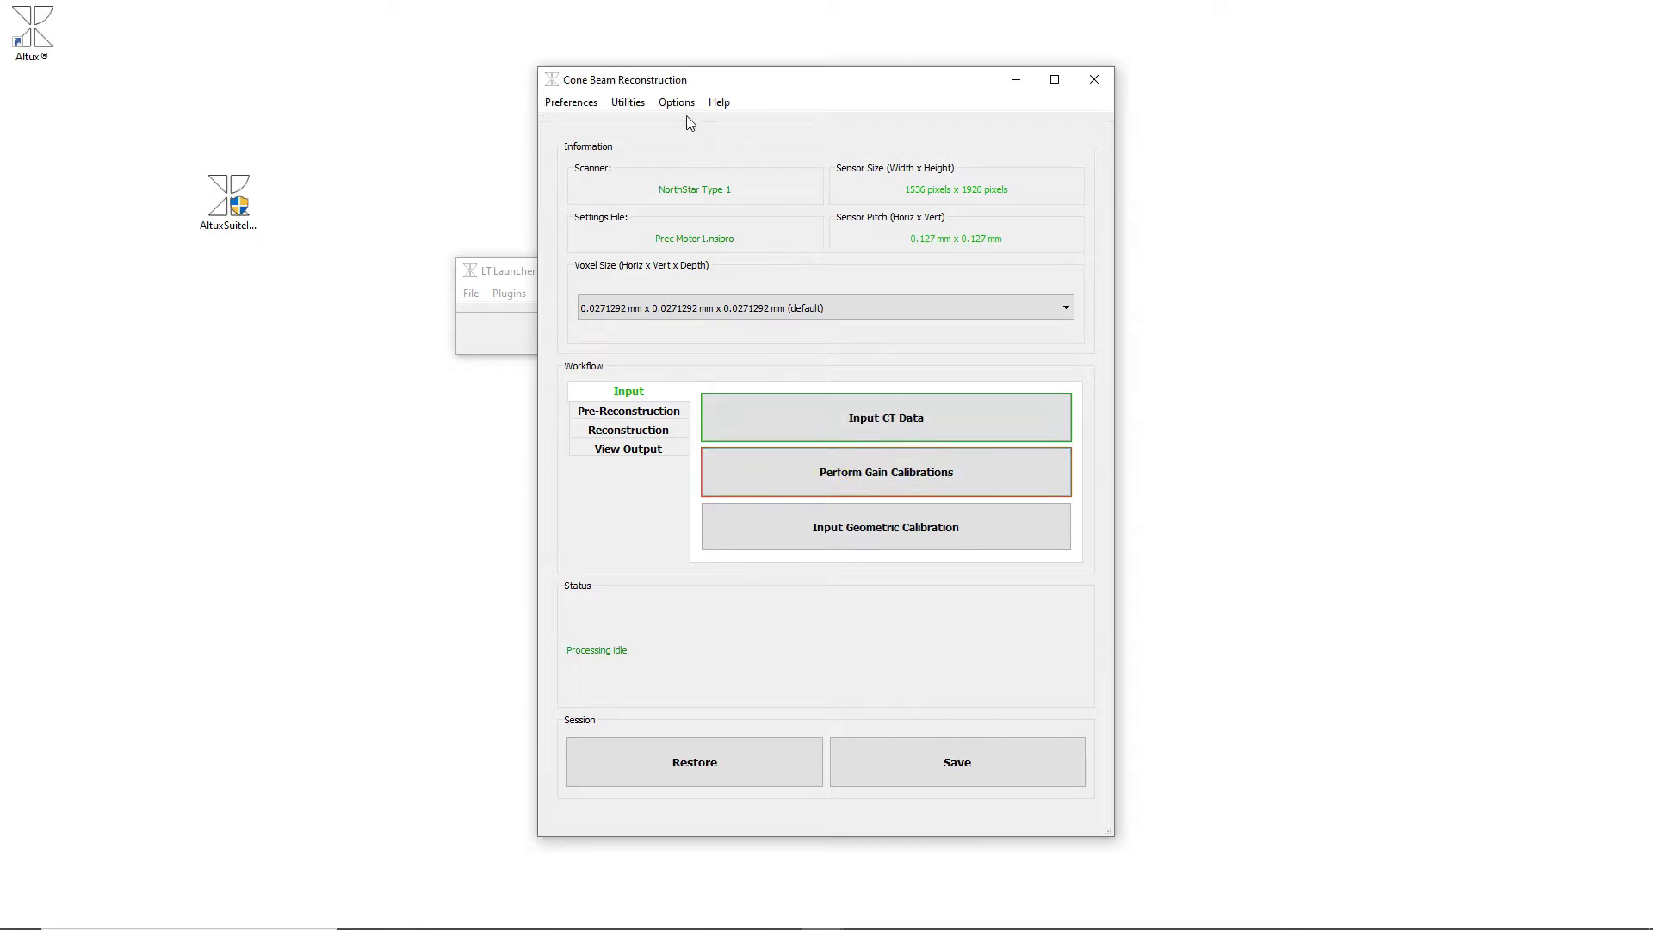
View the FDK Cutoff Frequency setting and close it.
{"action": "left_click", "coordinate": [677, 103]}
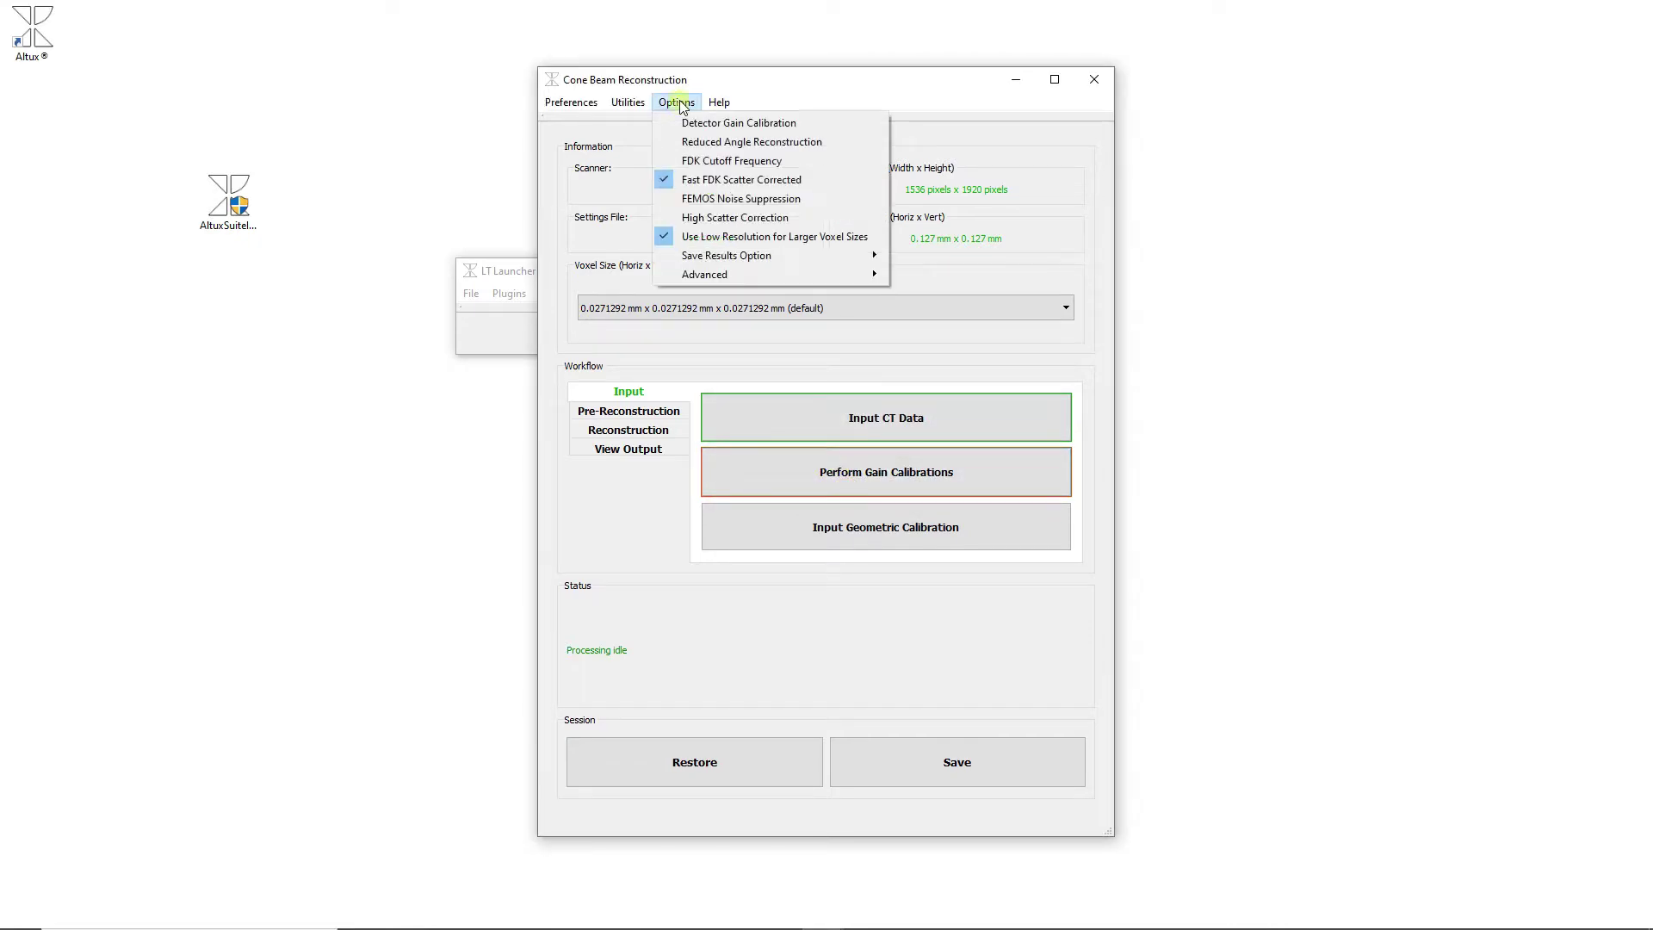
{"action": "left_click", "coordinate": [692, 161]}
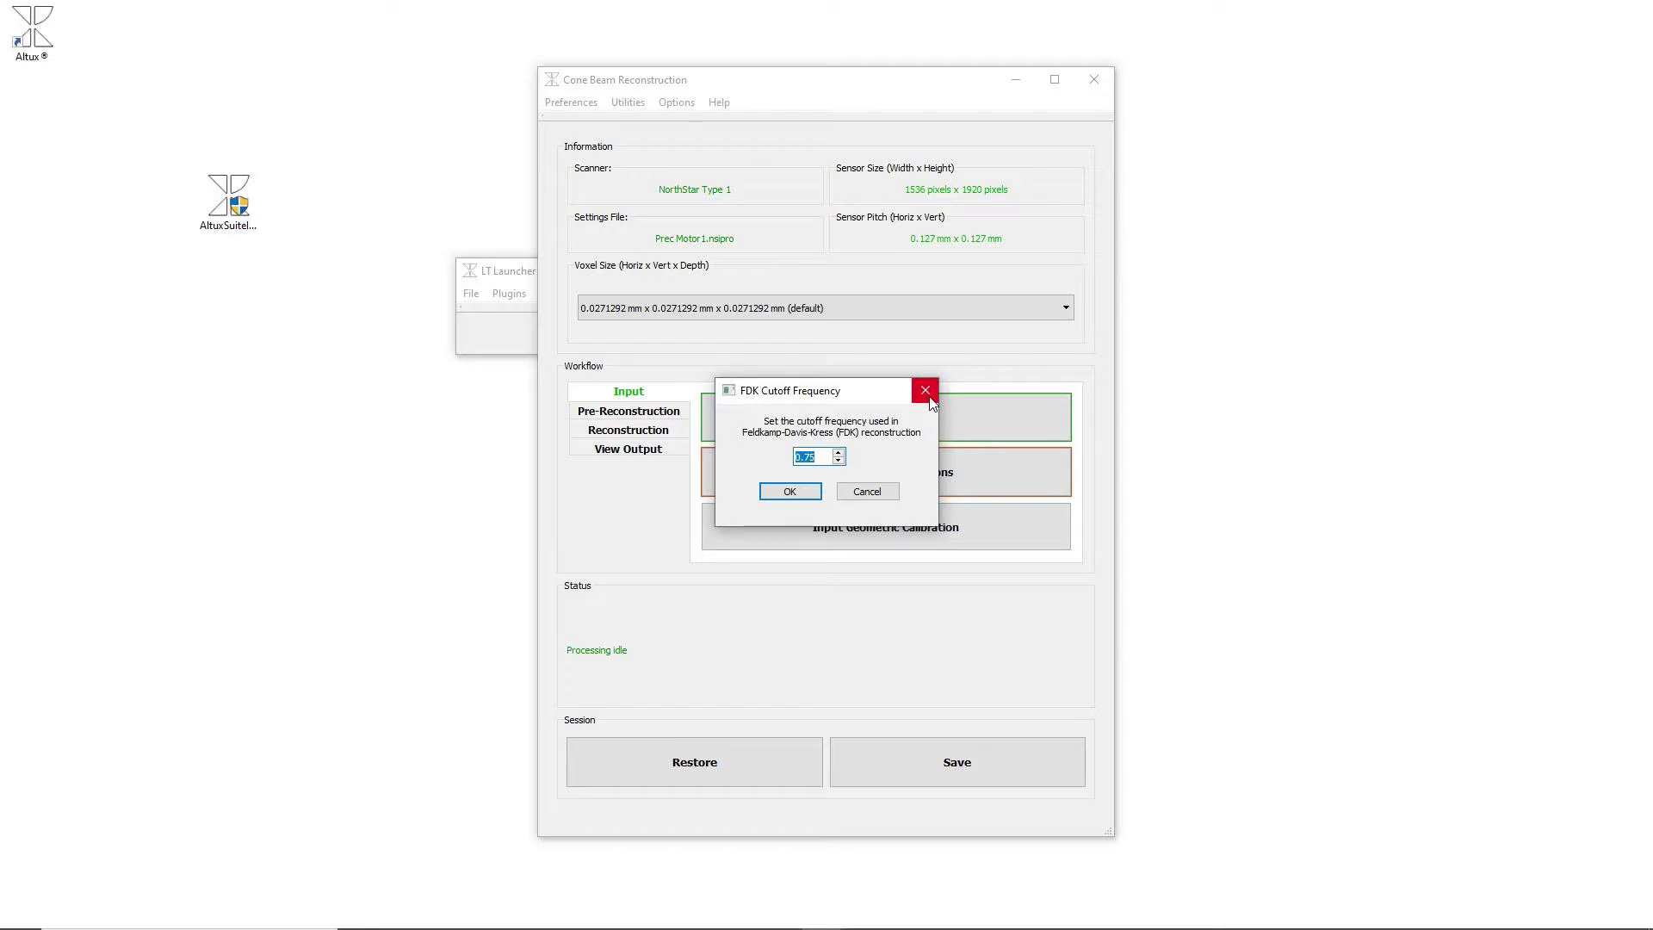
{"action": "left_click", "coordinate": [927, 394]}
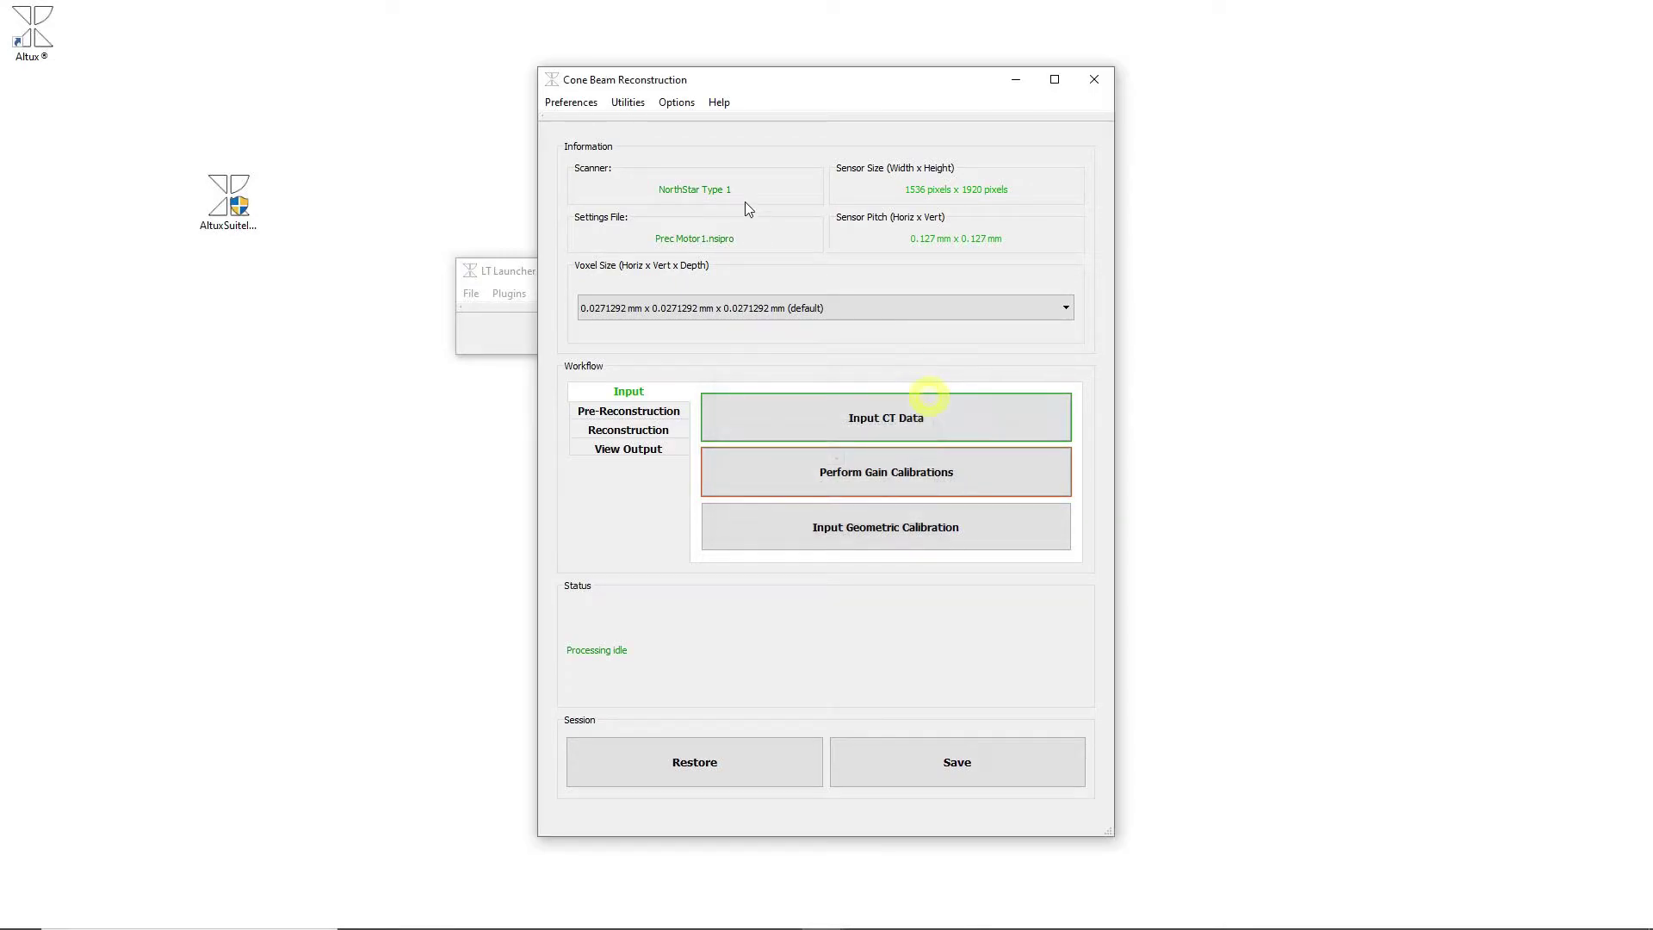
Review the low-resolution option for larger voxels and set the voxel size to 0.0813876 mm in all directions (x3).
{"action": "left_click", "coordinate": [670, 101]}
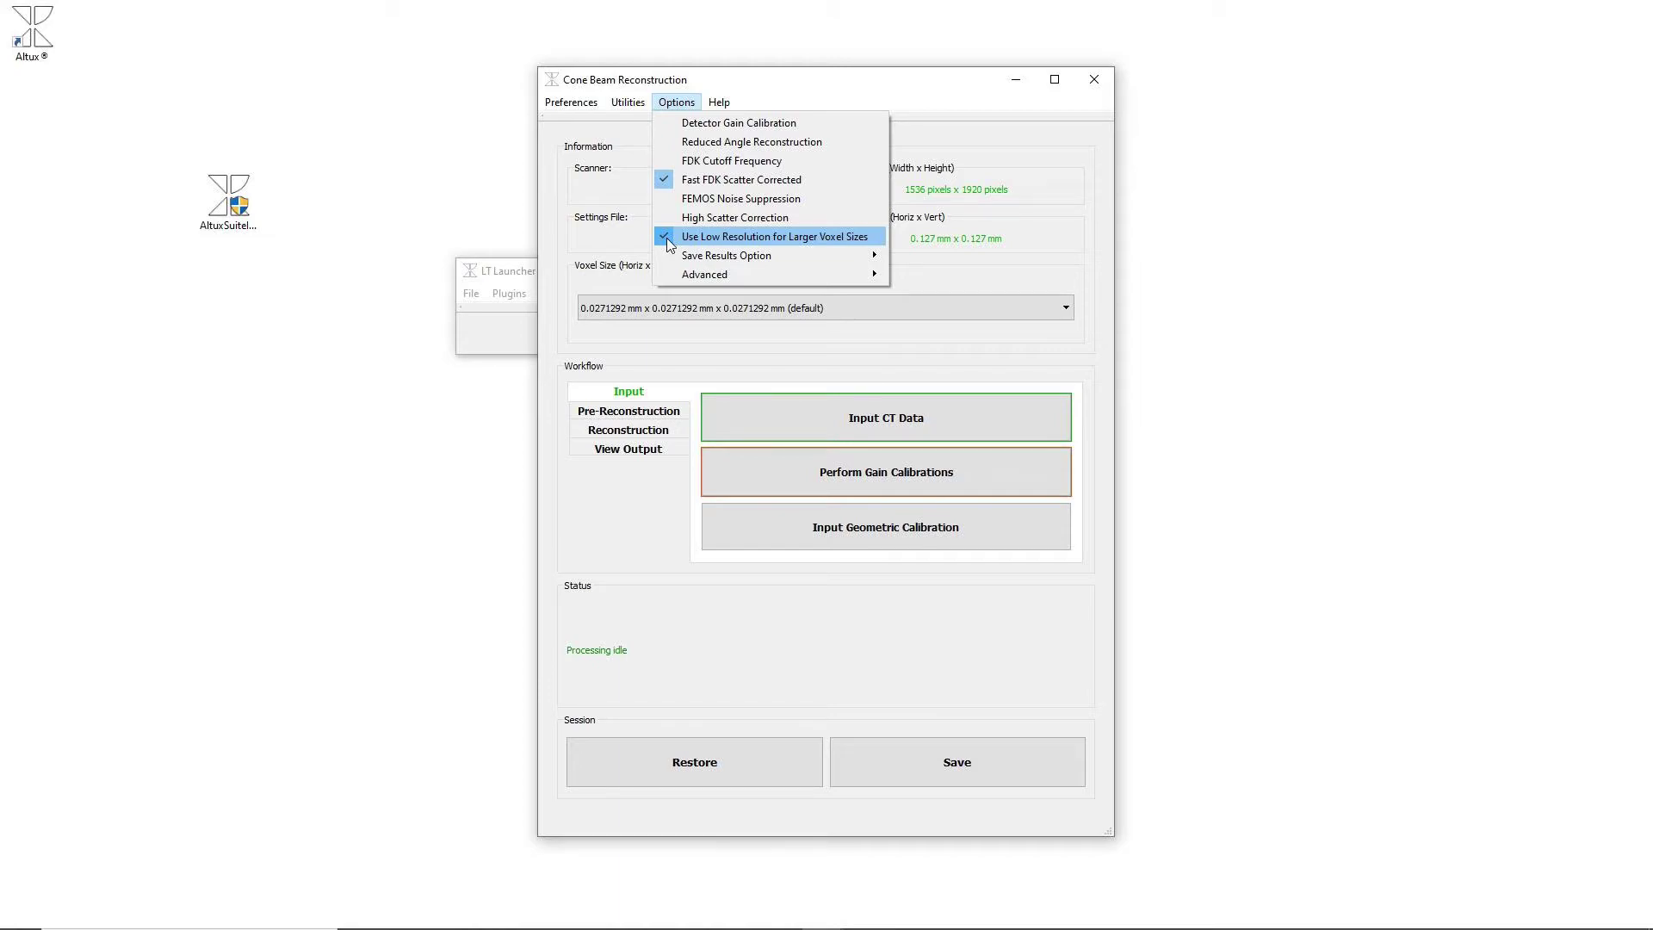
{"action": "left_click", "coordinate": [990, 308]}
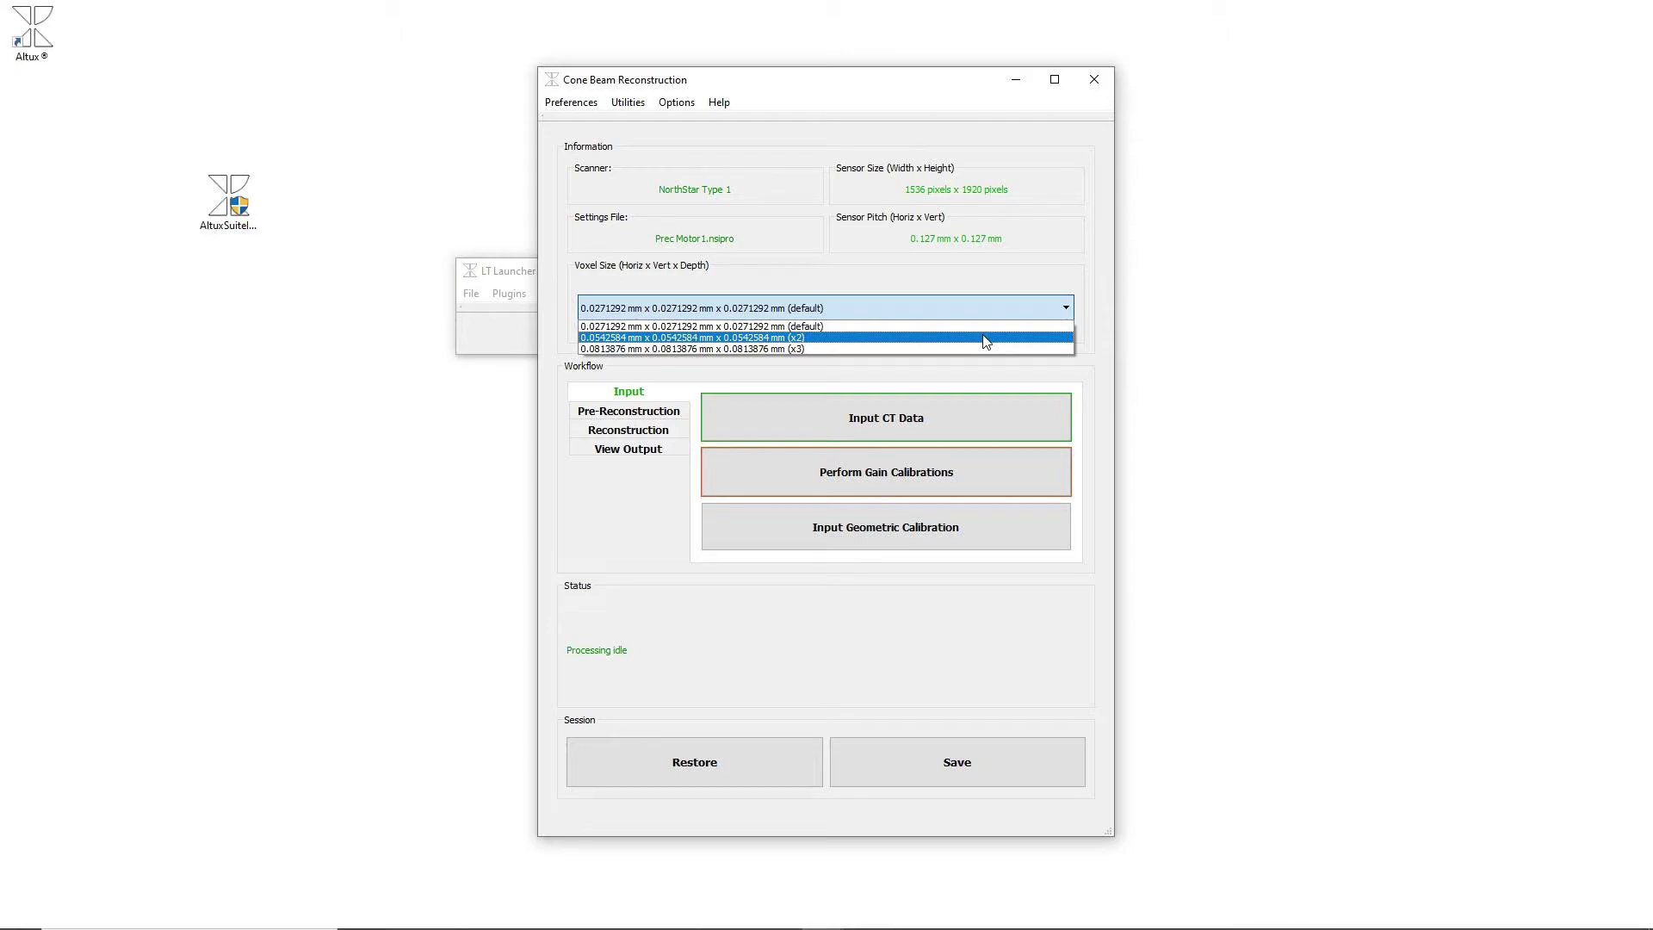
{"action": "left_click", "coordinate": [983, 348]}
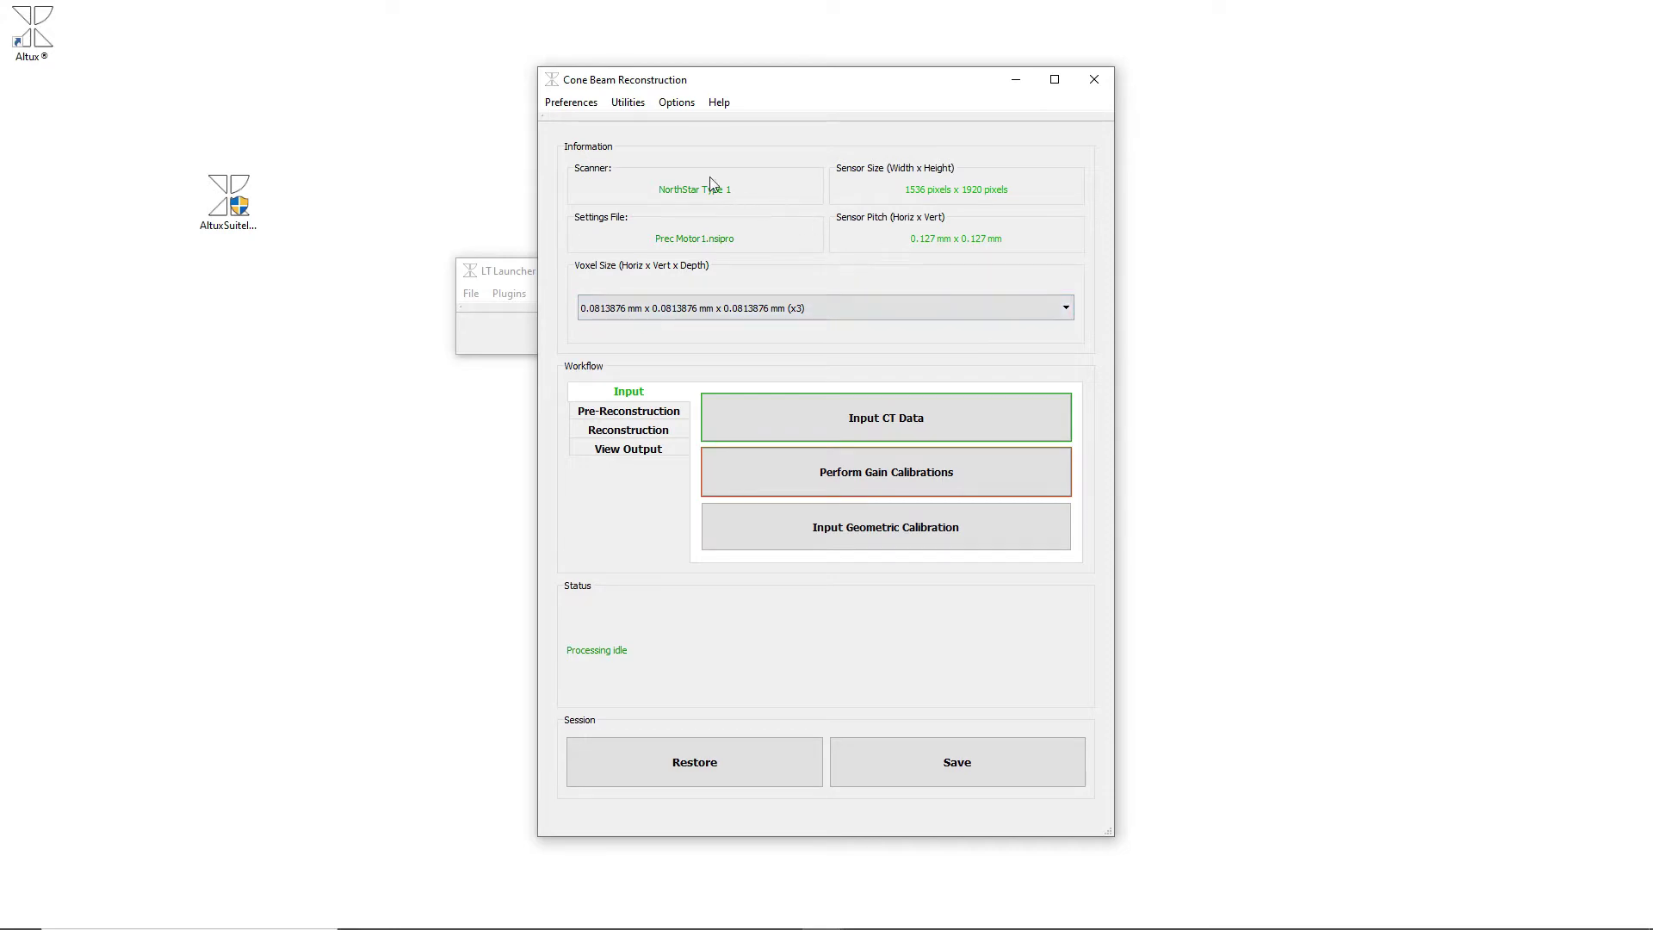
Look over the save results and advanced options, and enable FEMOS Noise Suppression.
{"action": "left_click", "coordinate": [676, 102]}
{"action": "mouse_move", "coordinate": [745, 259]}
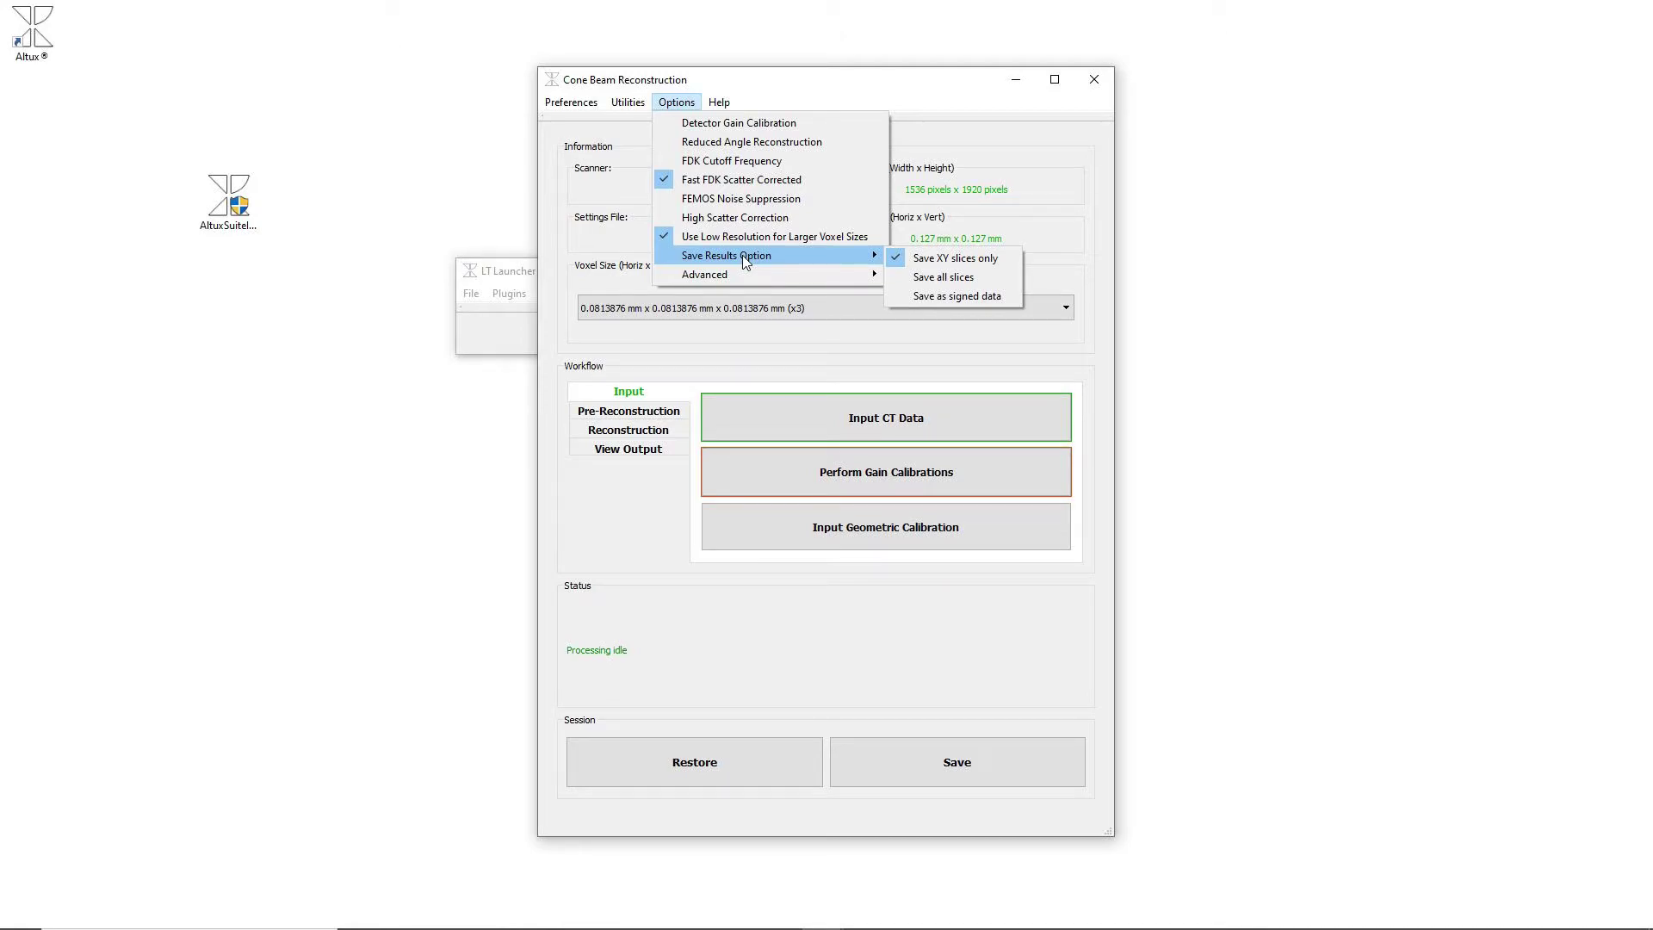
{"action": "mouse_move", "coordinate": [745, 282]}
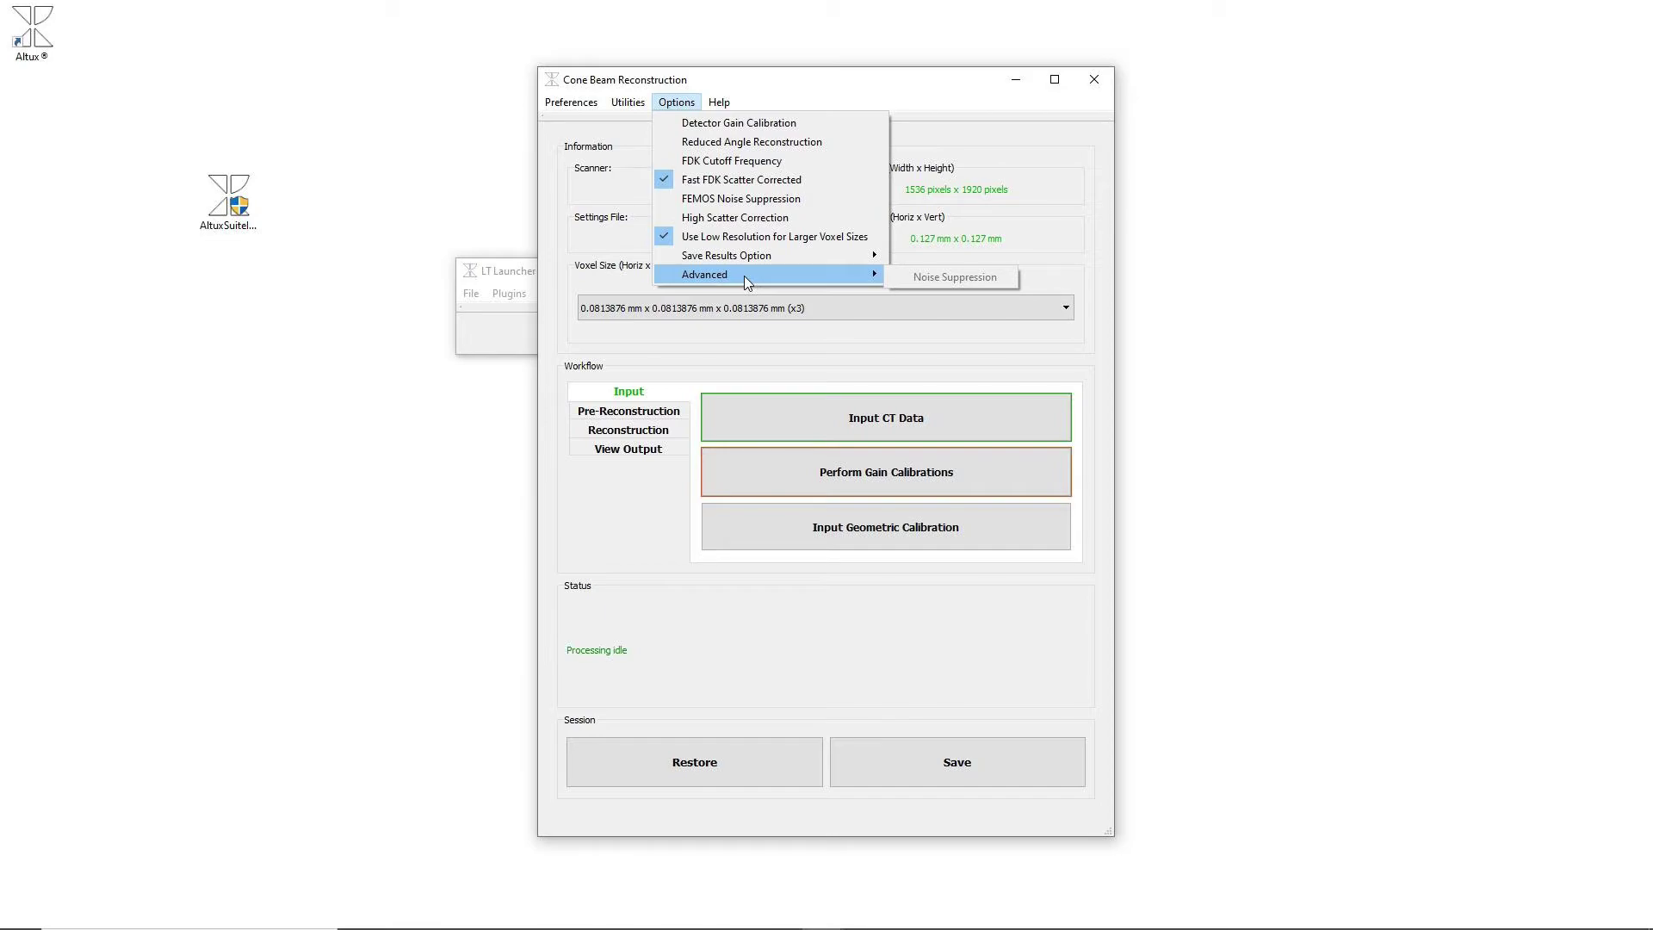
{"action": "left_click", "coordinate": [759, 199]}
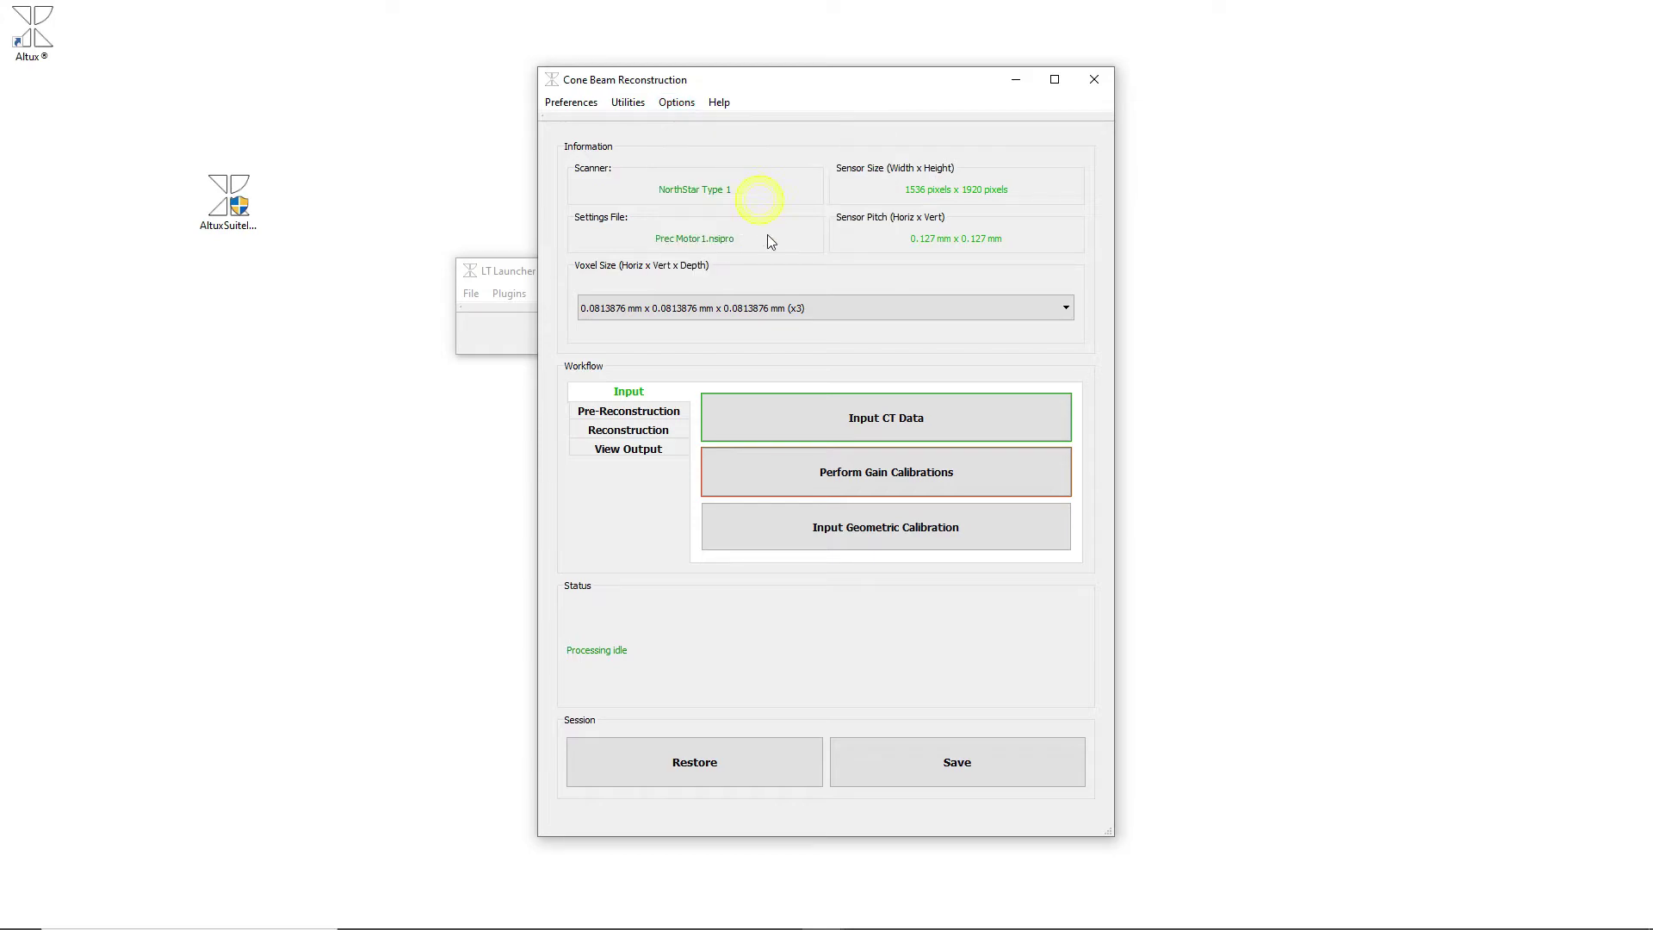
View the advanced noise suppression parameters Alpha and Gamma and close the dialog.
{"action": "left_click", "coordinate": [677, 102]}
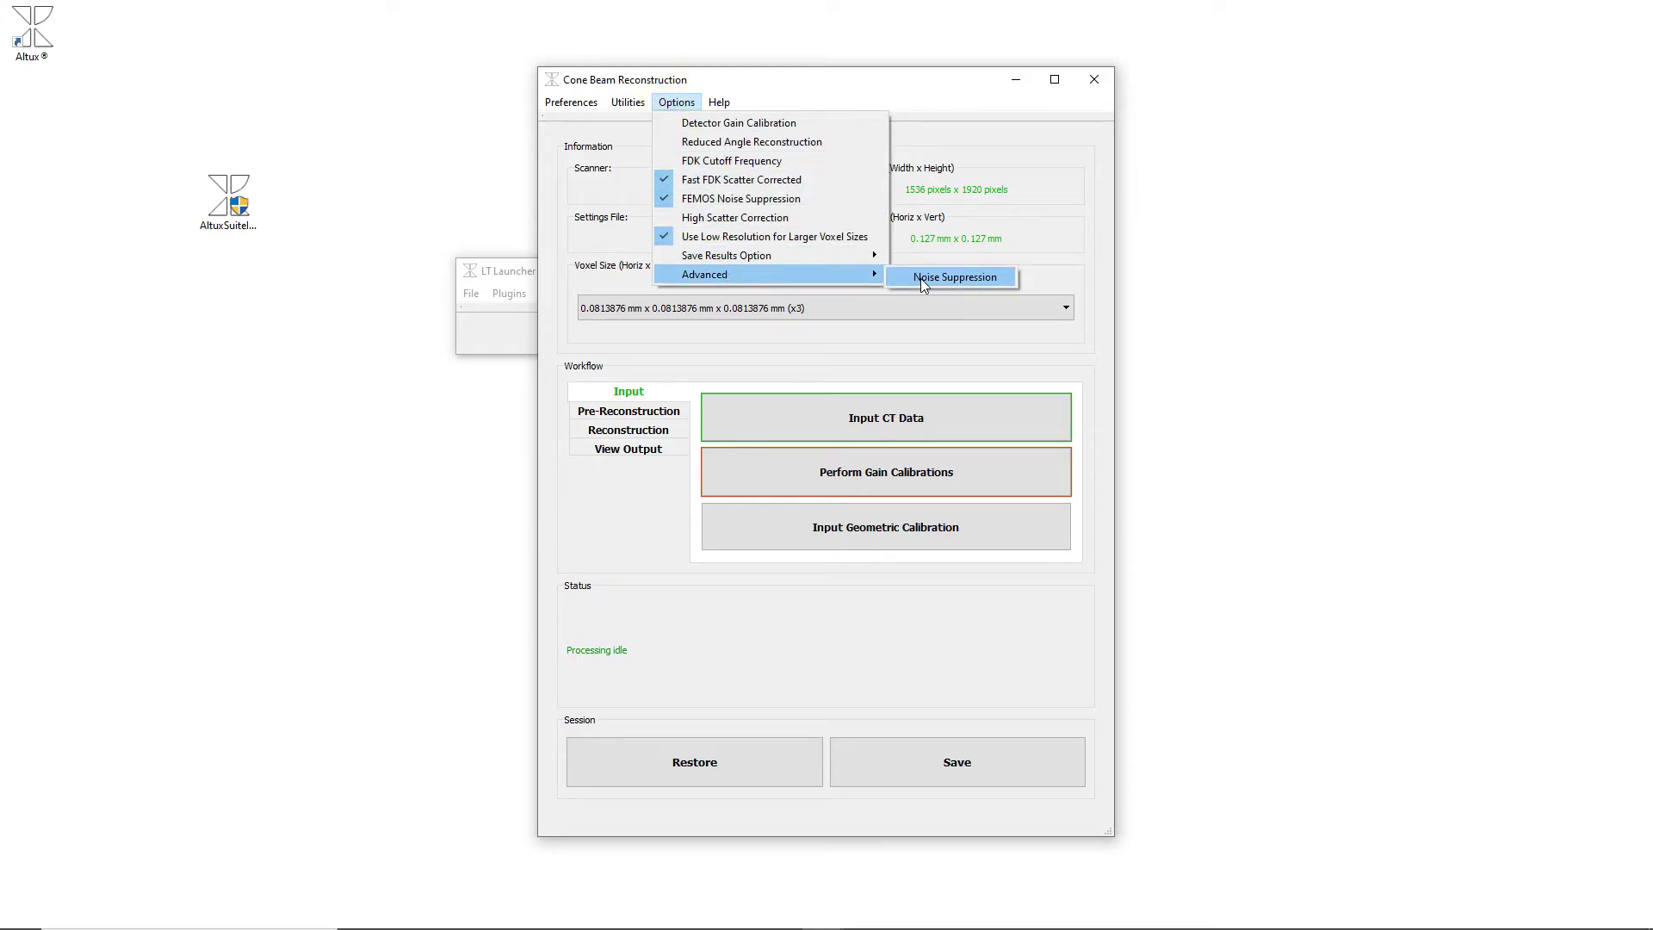
{"action": "left_click", "coordinate": [946, 277]}
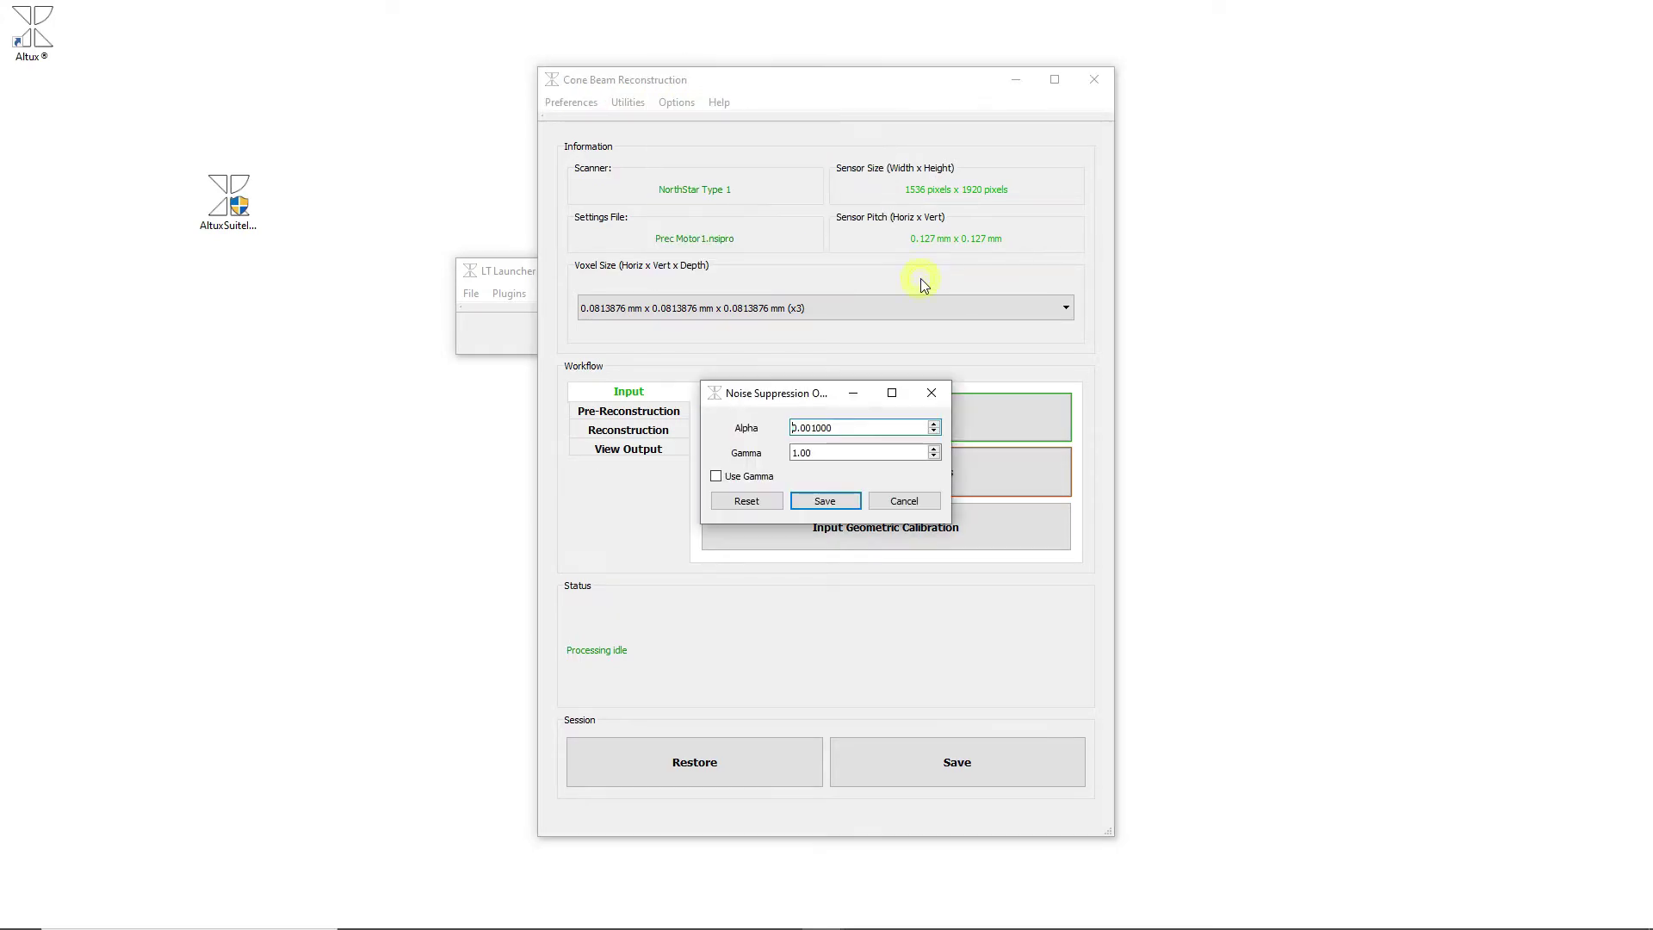
{"action": "left_click", "coordinate": [941, 395]}
View the version information of Conebeam Tools and close it.
{"action": "left_click", "coordinate": [720, 101]}
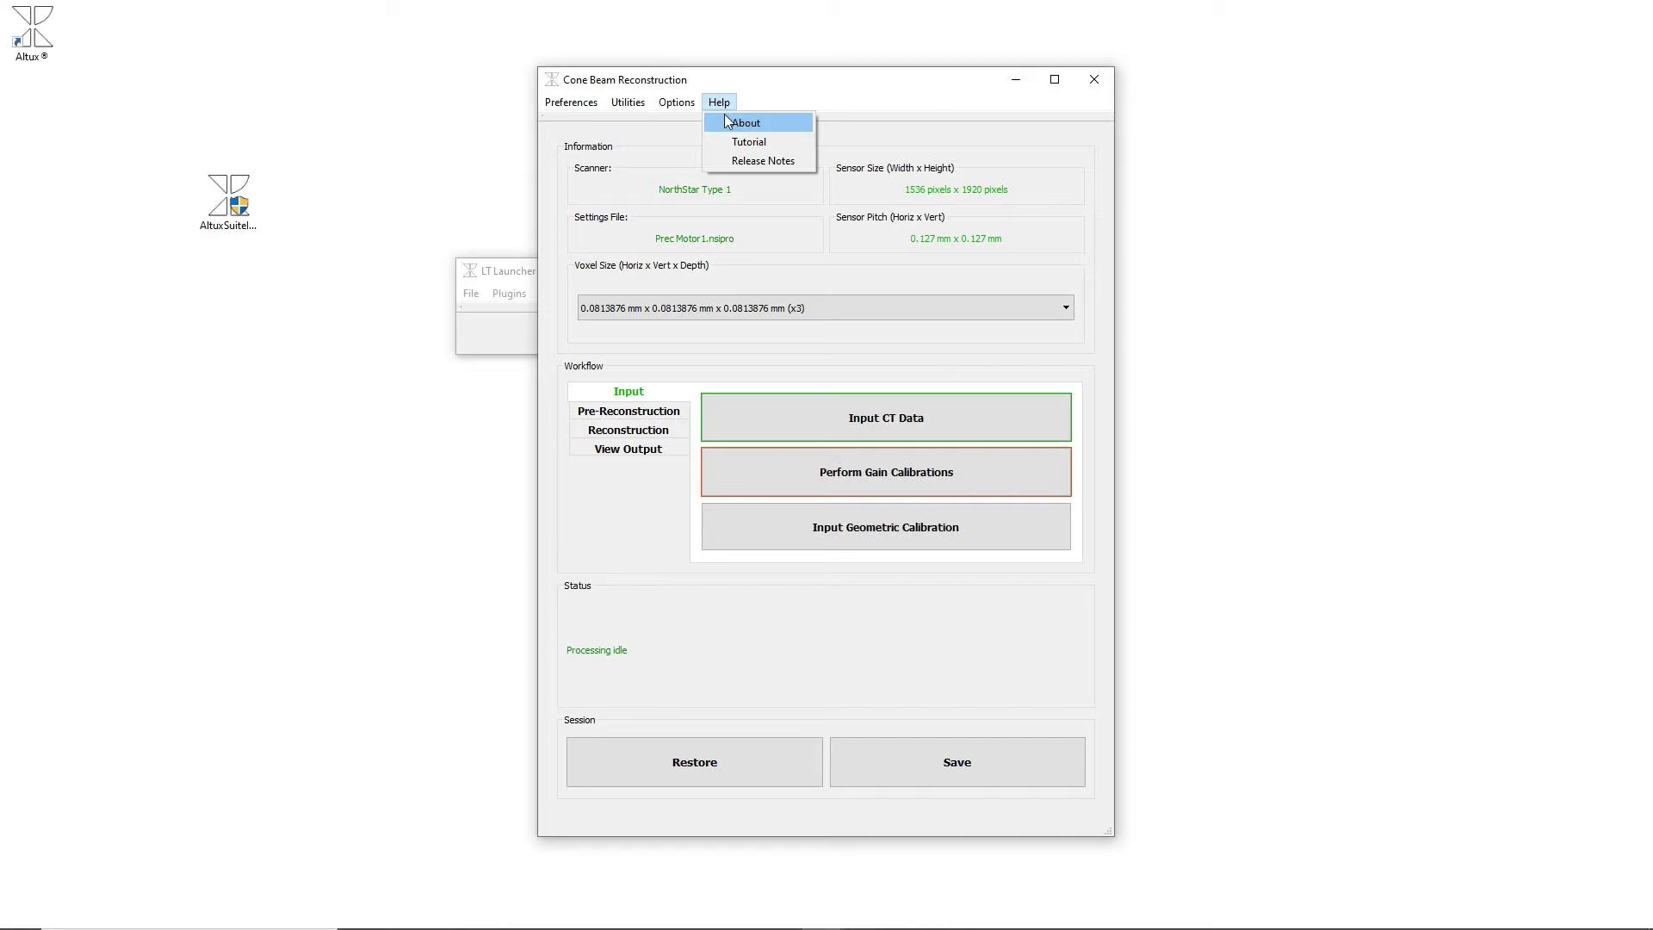
{"action": "left_click", "coordinate": [725, 115]}
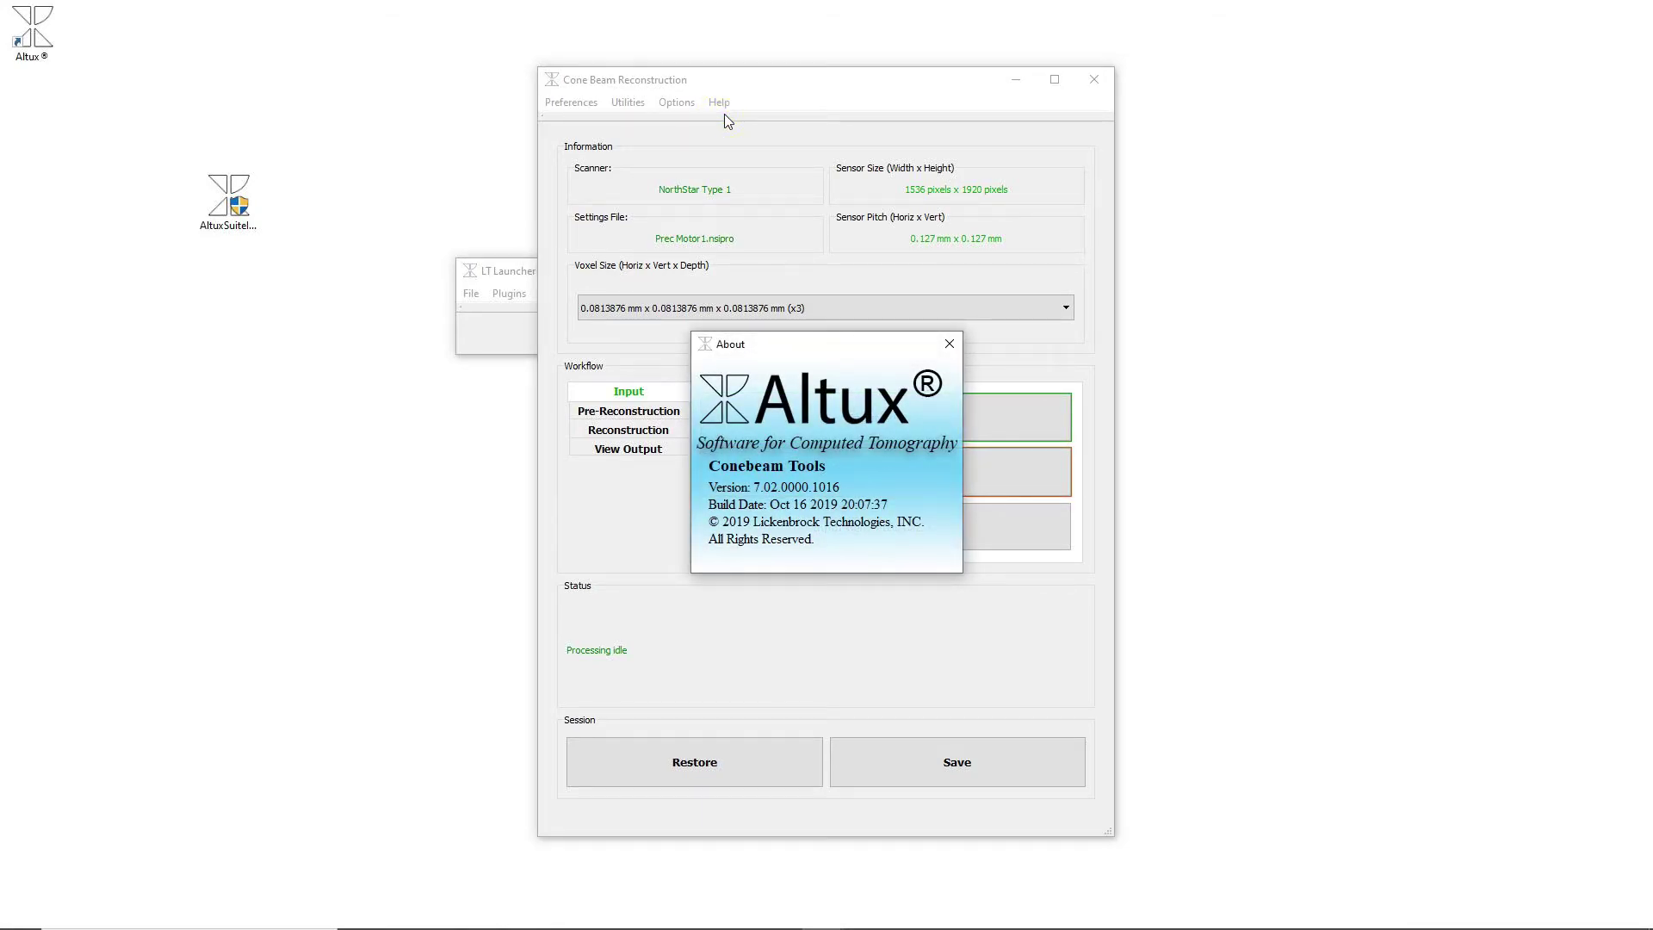
{"action": "left_click", "coordinate": [950, 344]}
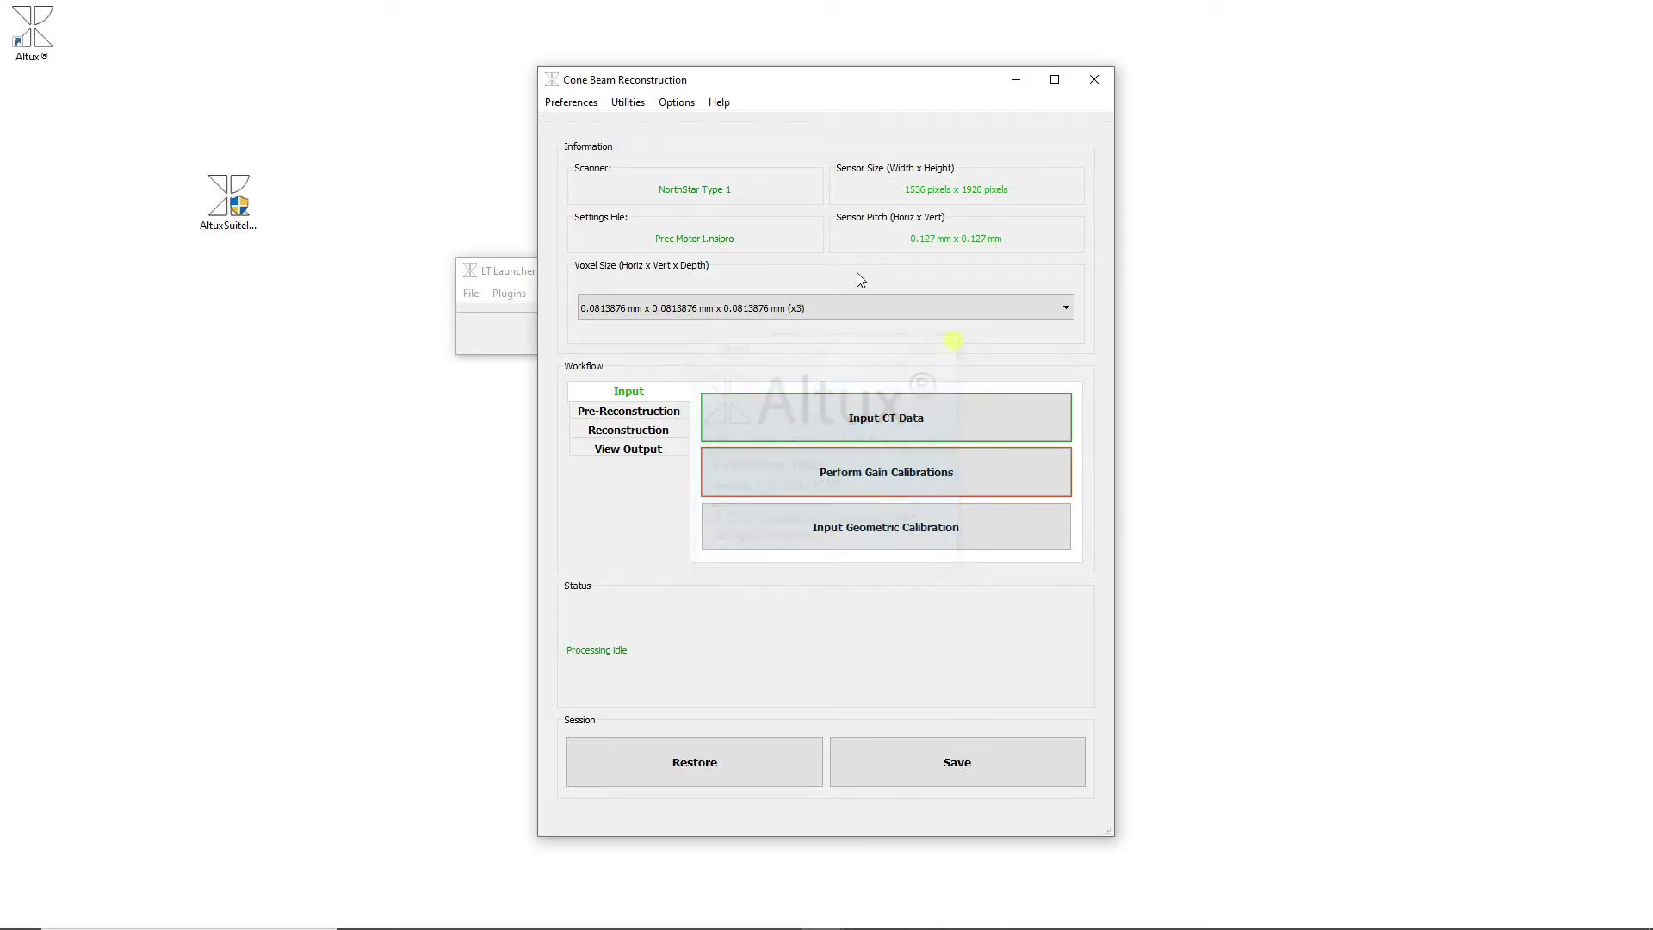
View the installation and tutorial PDF and the release notes PDF, closing each one.
{"action": "left_click", "coordinate": [721, 103]}
{"action": "left_click", "coordinate": [747, 142]}
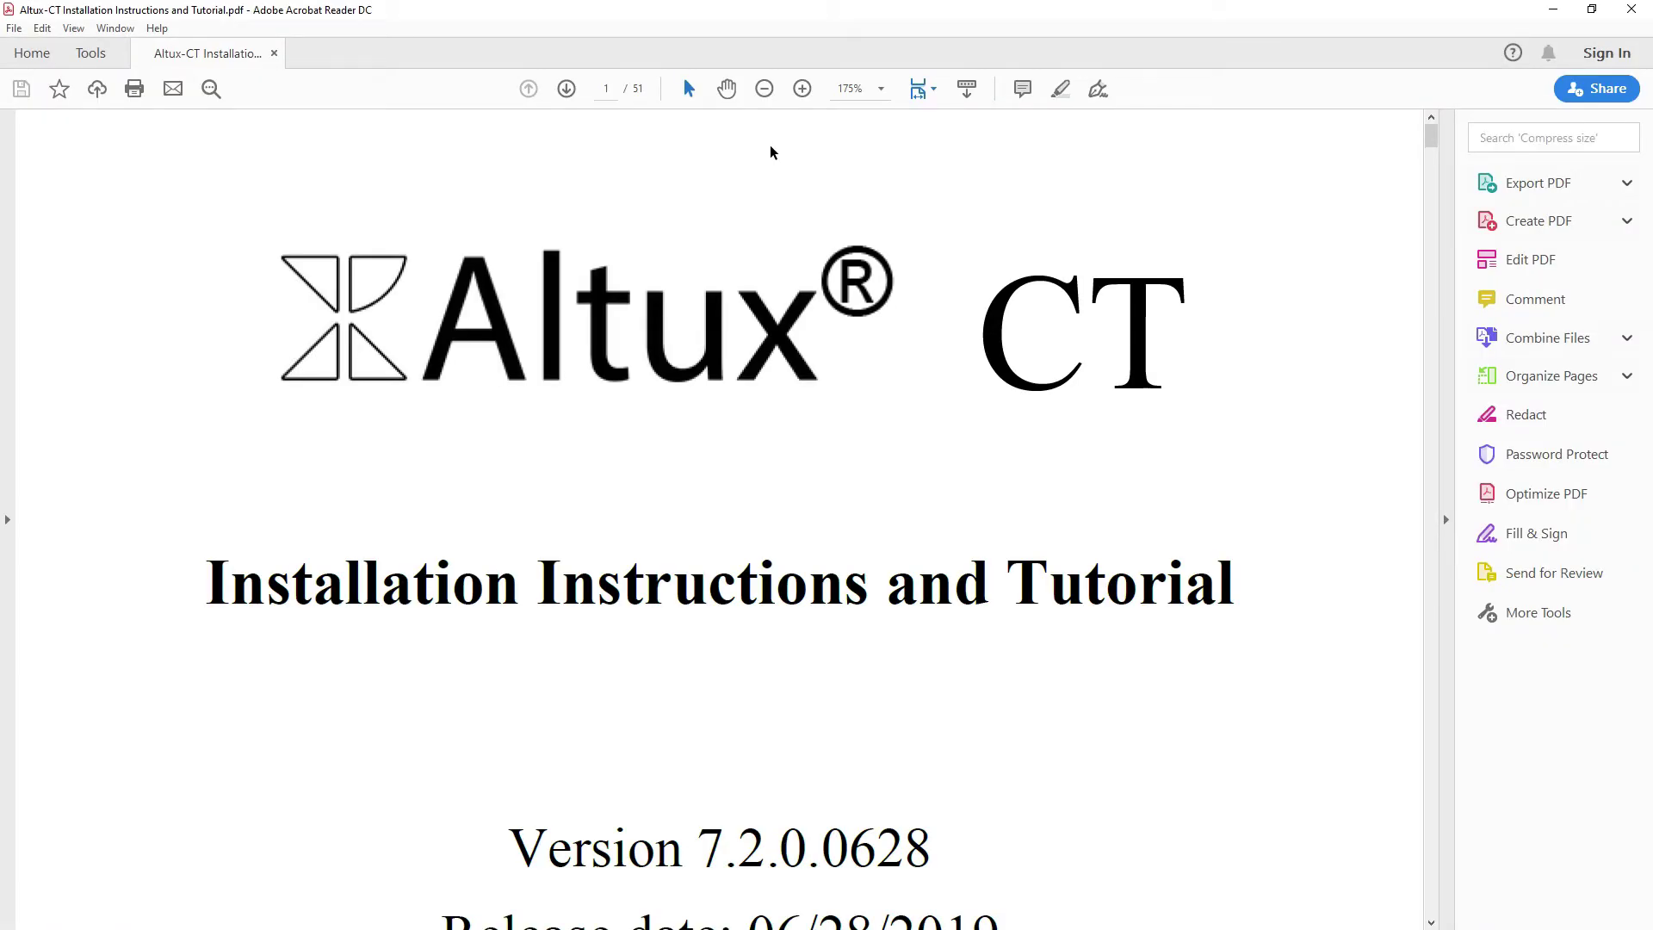
{"action": "left_click", "coordinate": [1640, 8]}
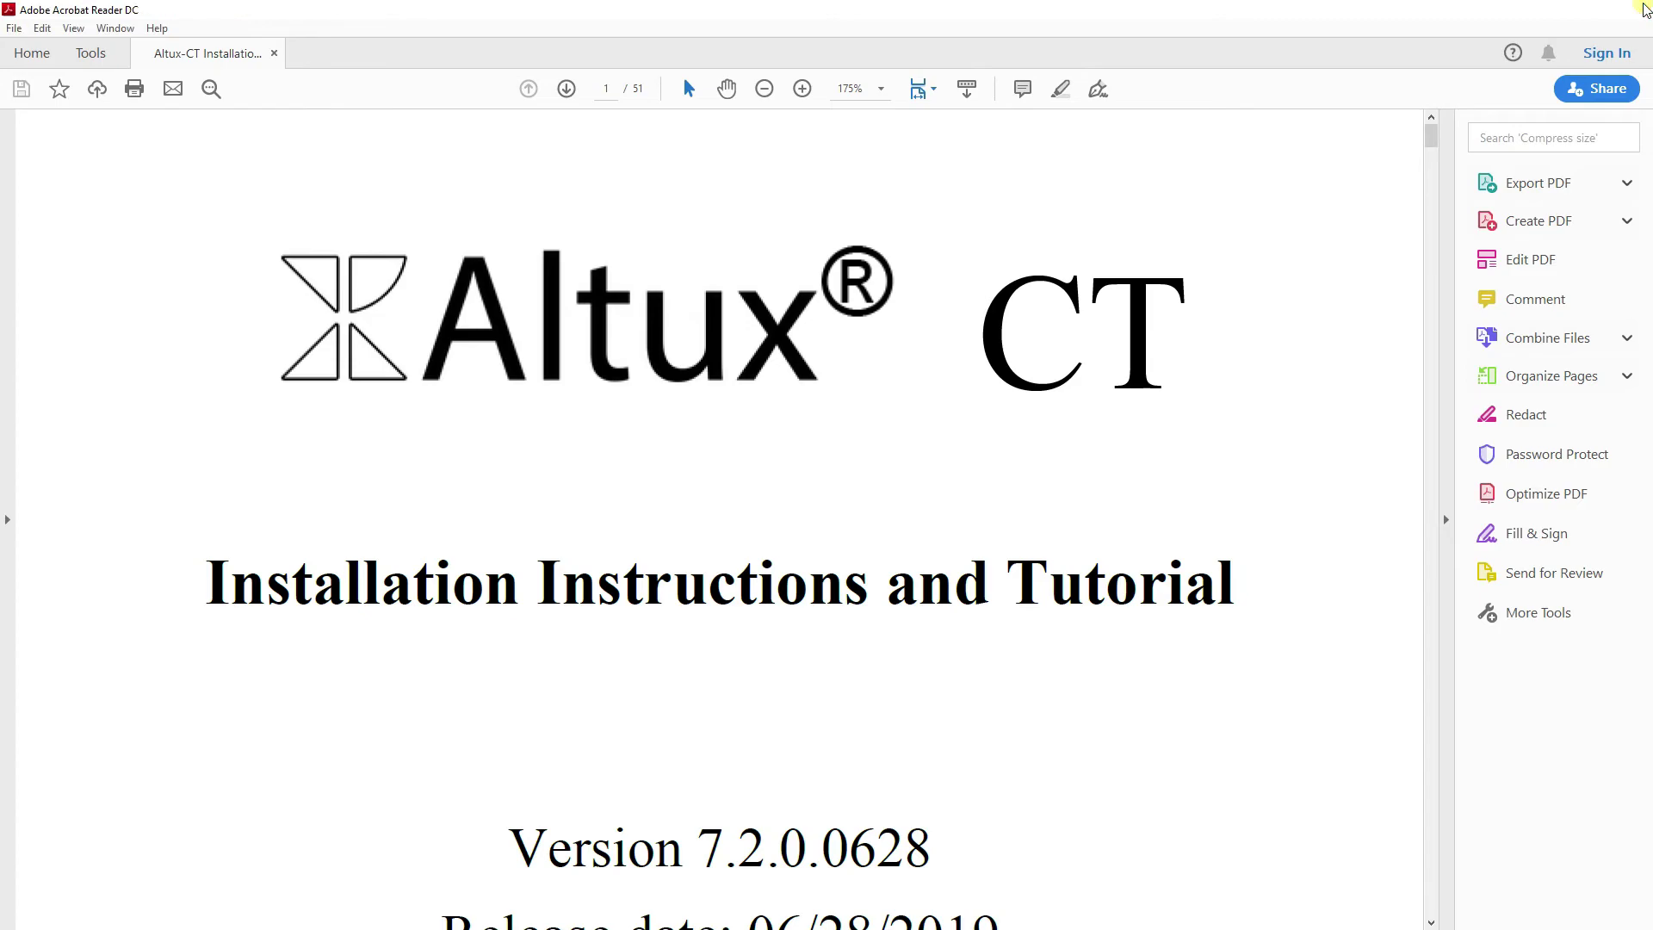
{"action": "left_click", "coordinate": [720, 102]}
{"action": "left_click", "coordinate": [749, 161]}
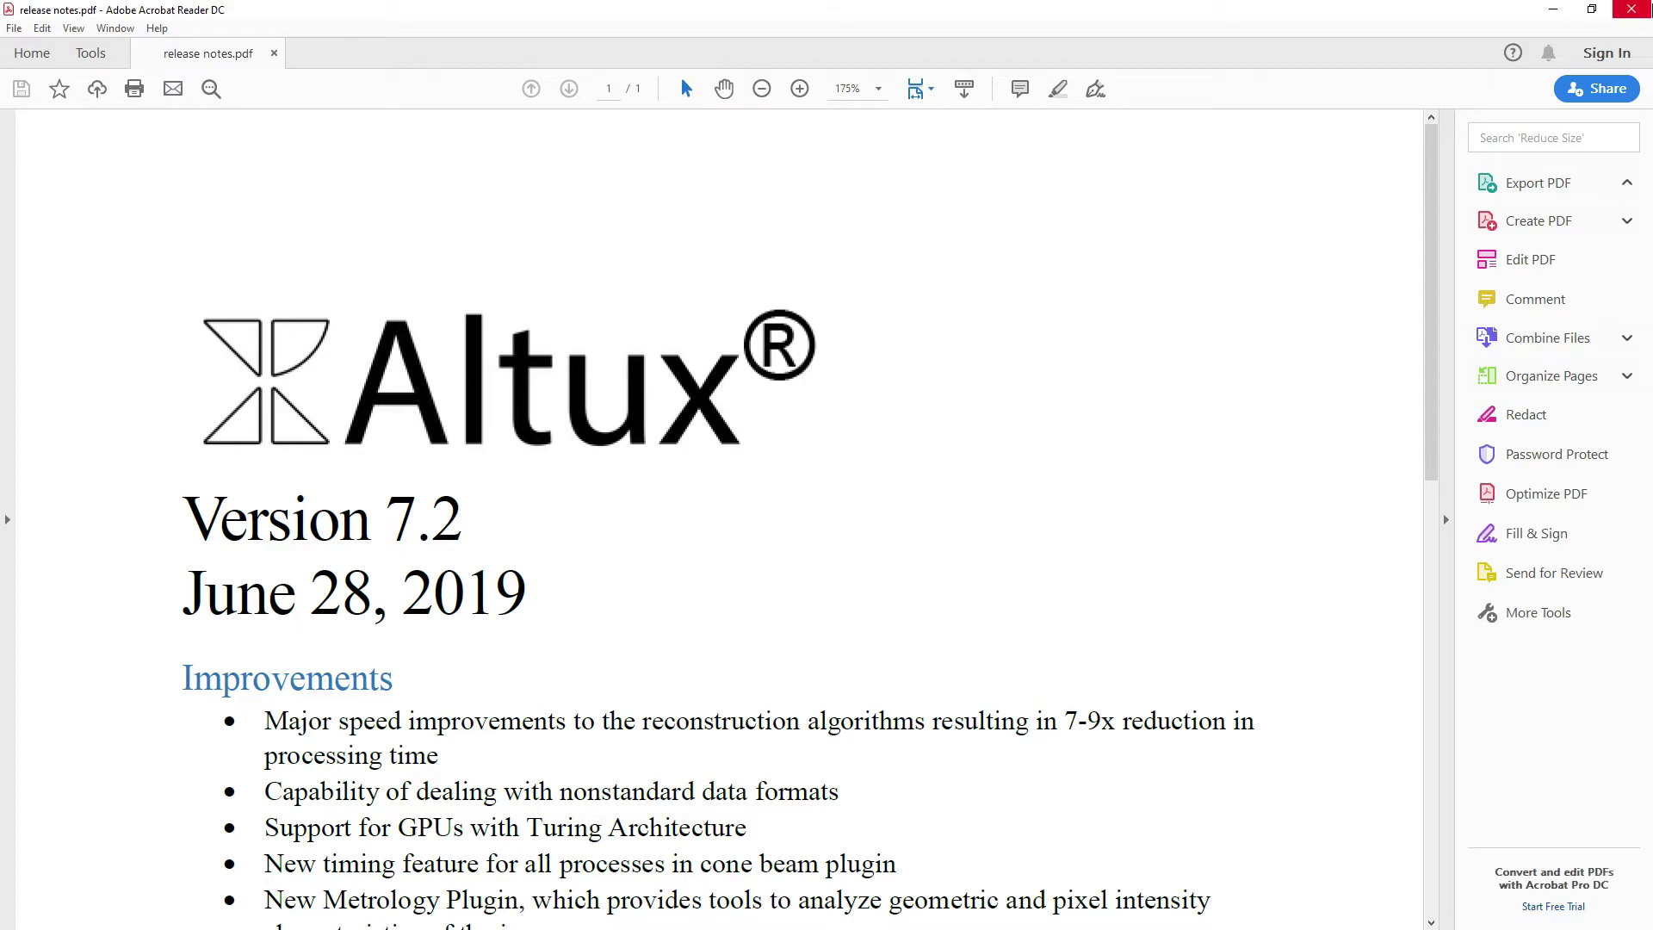
{"action": "left_click", "coordinate": [1631, 9]}
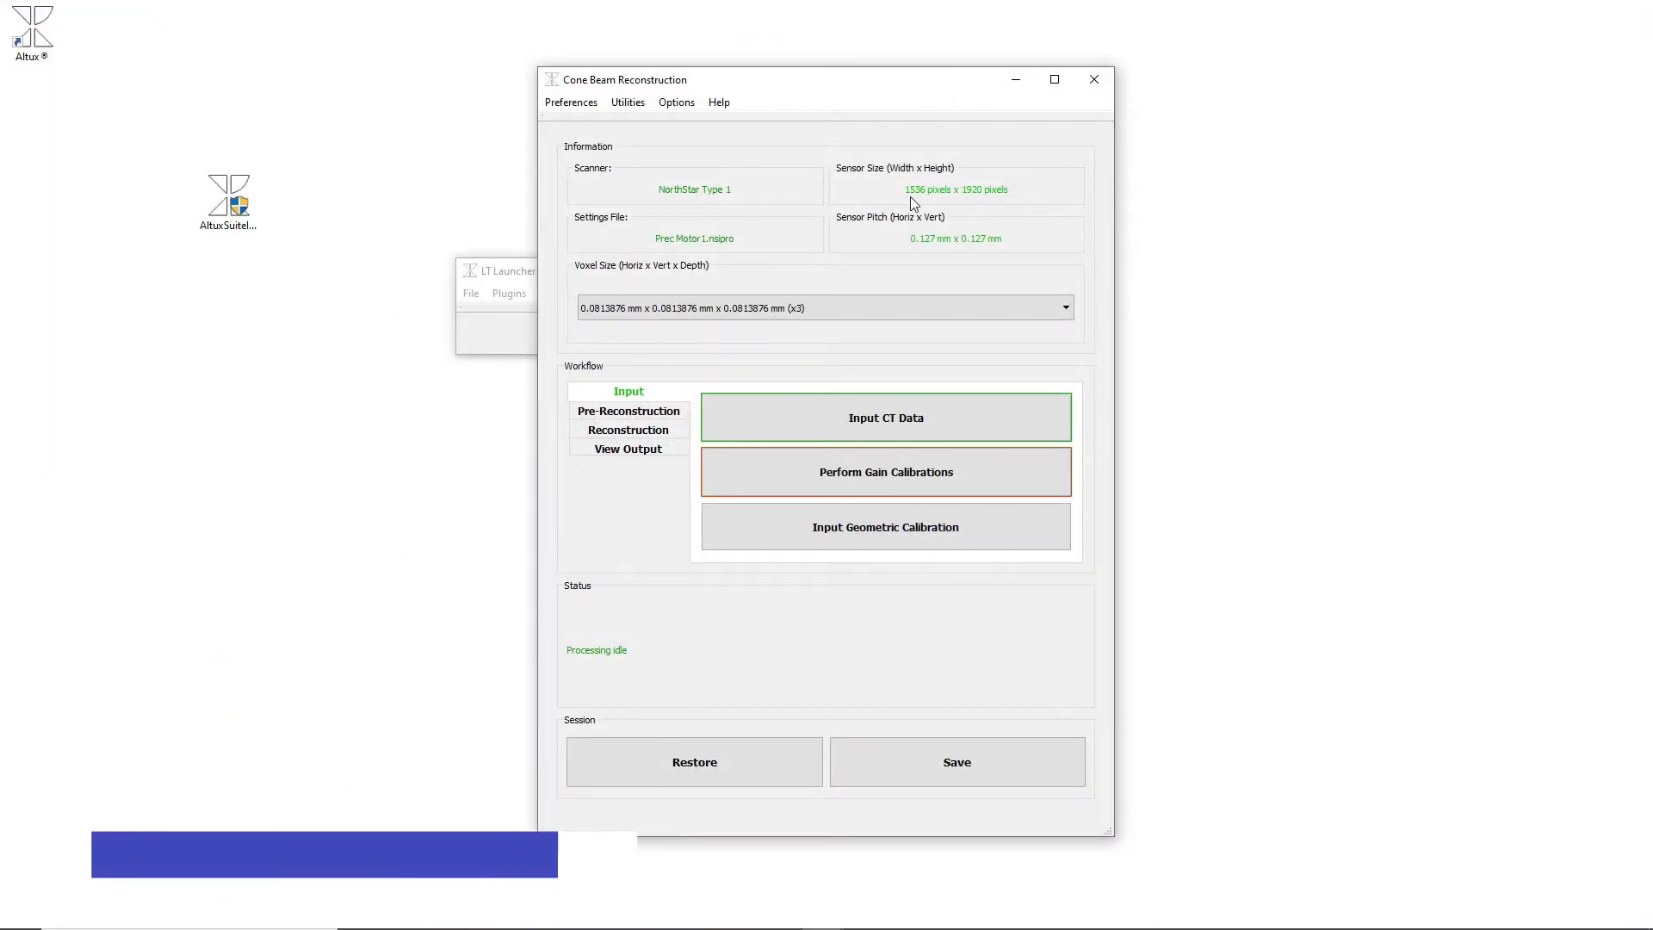
Check that the user mode is Expert and select FEMOS as the reconstruction algorithm.
{"action": "left_click", "coordinate": [571, 102]}
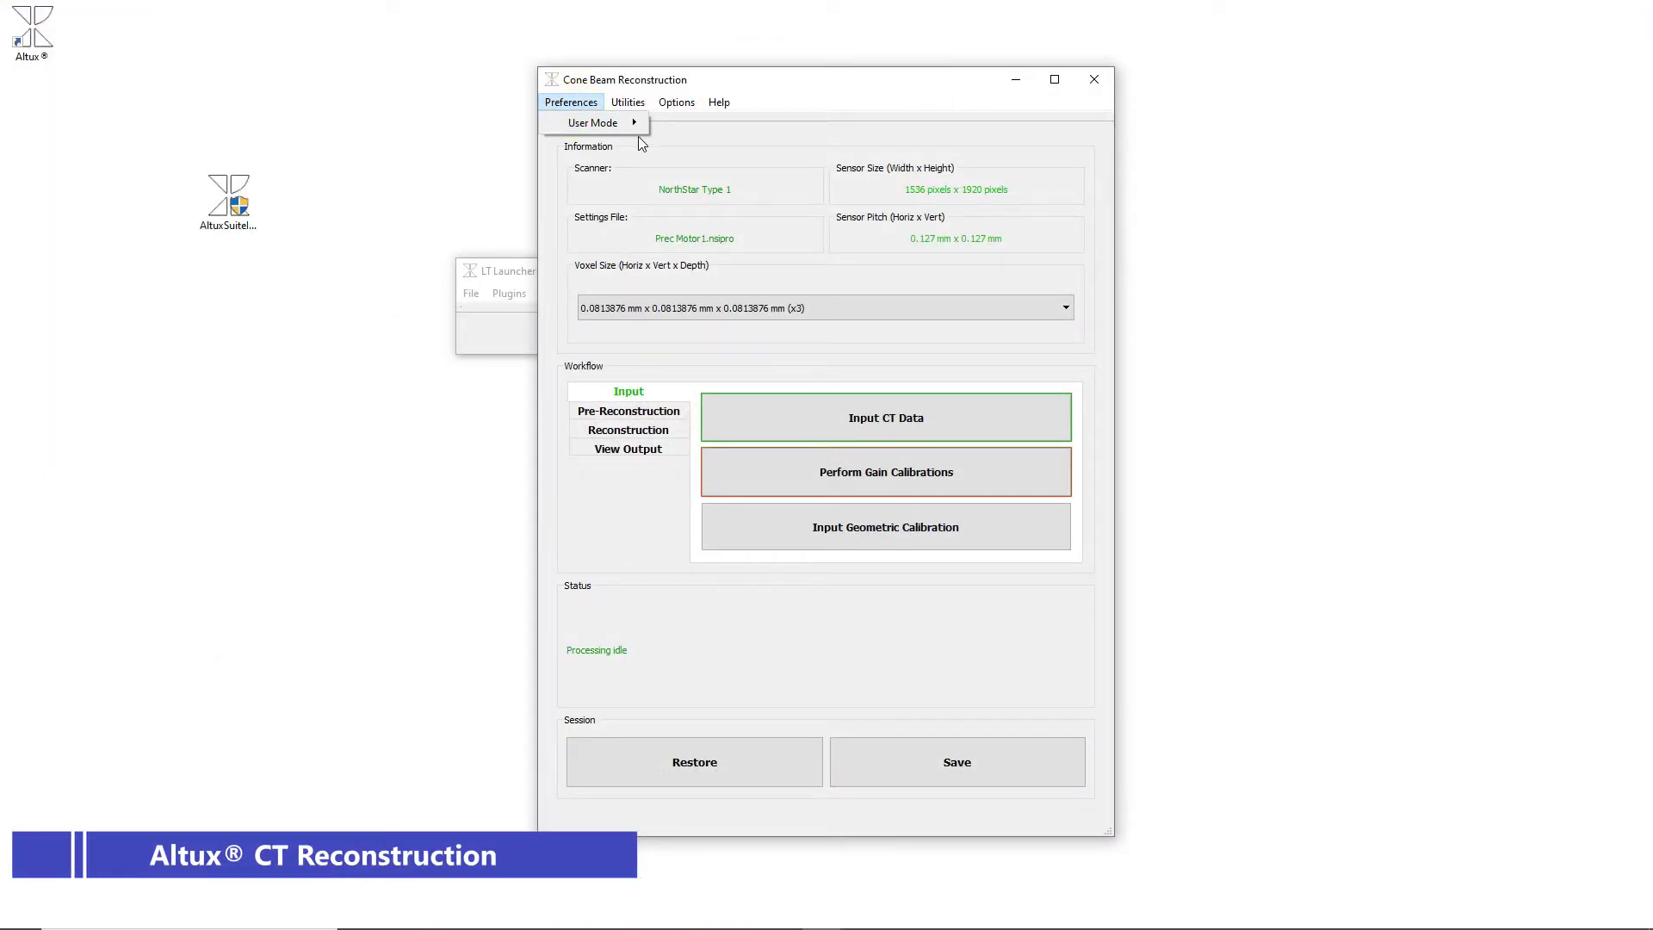
{"action": "mouse_move", "coordinate": [620, 122]}
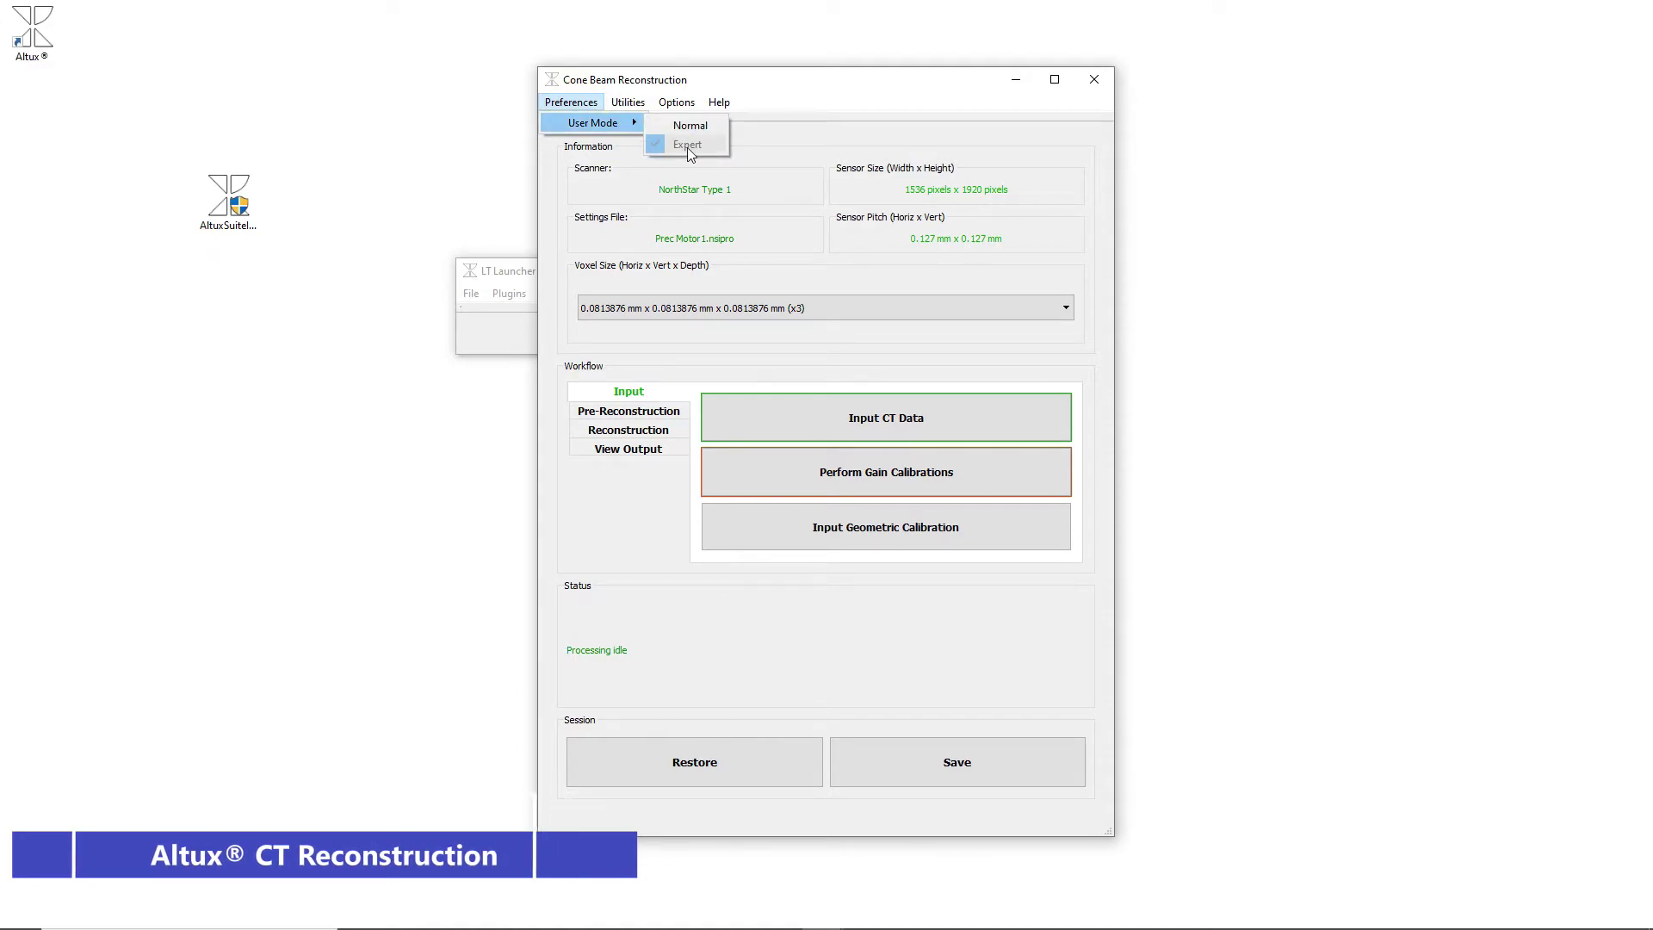
{"action": "left_click", "coordinate": [635, 471]}
{"action": "left_click", "coordinate": [651, 433]}
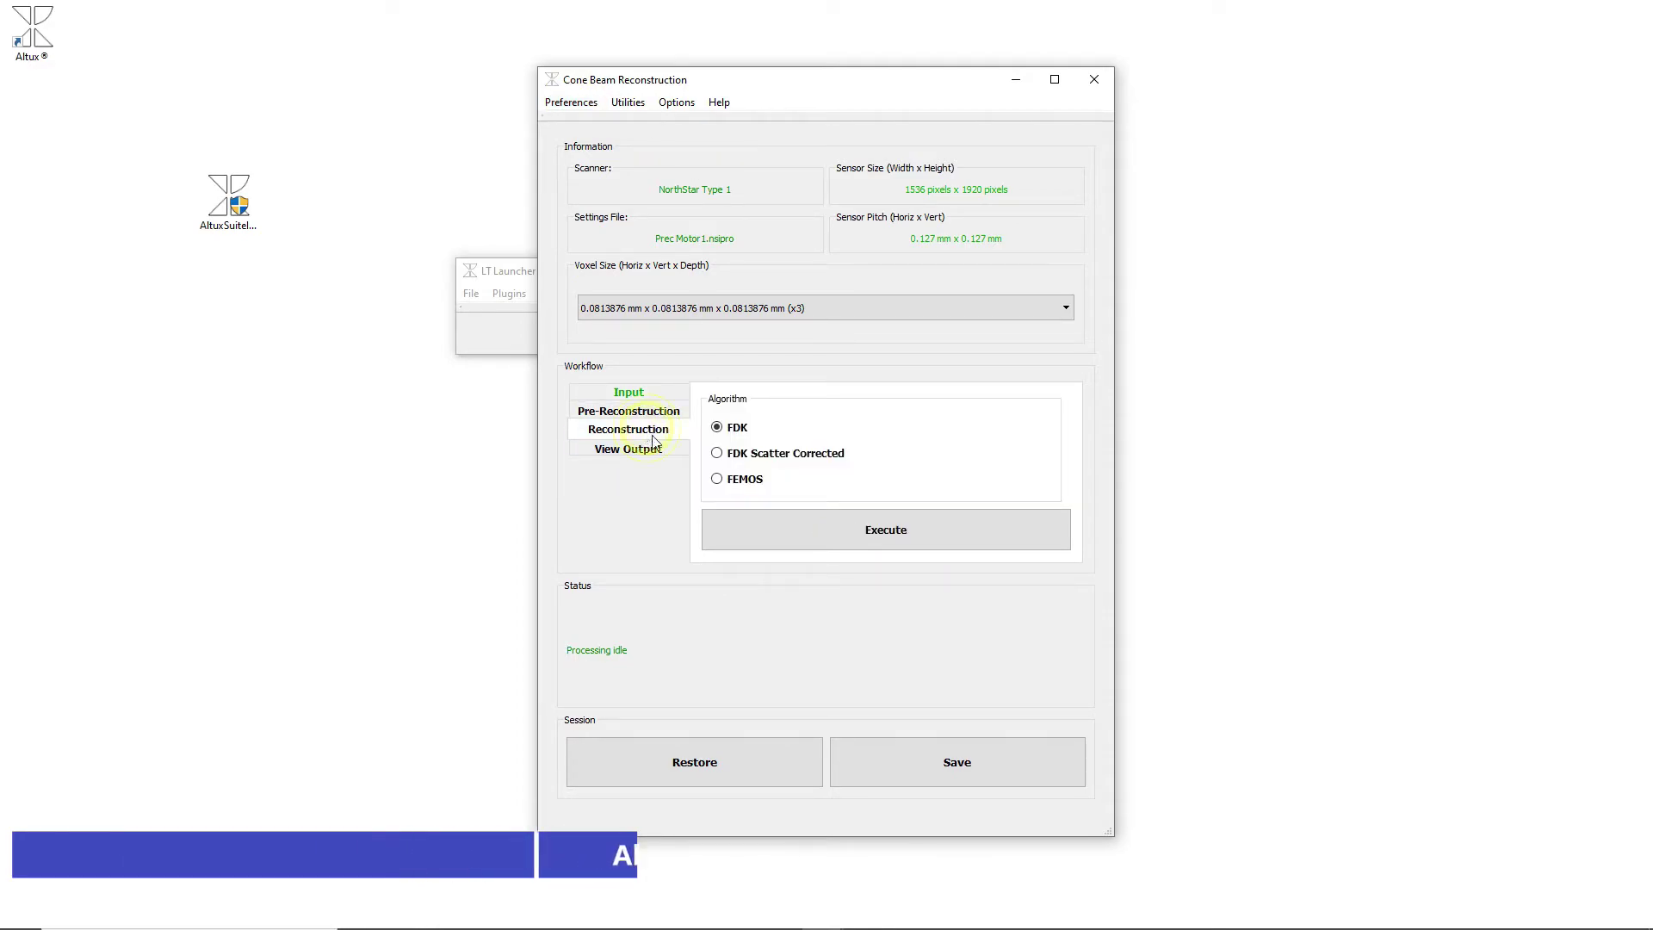
{"action": "left_click", "coordinate": [747, 480]}
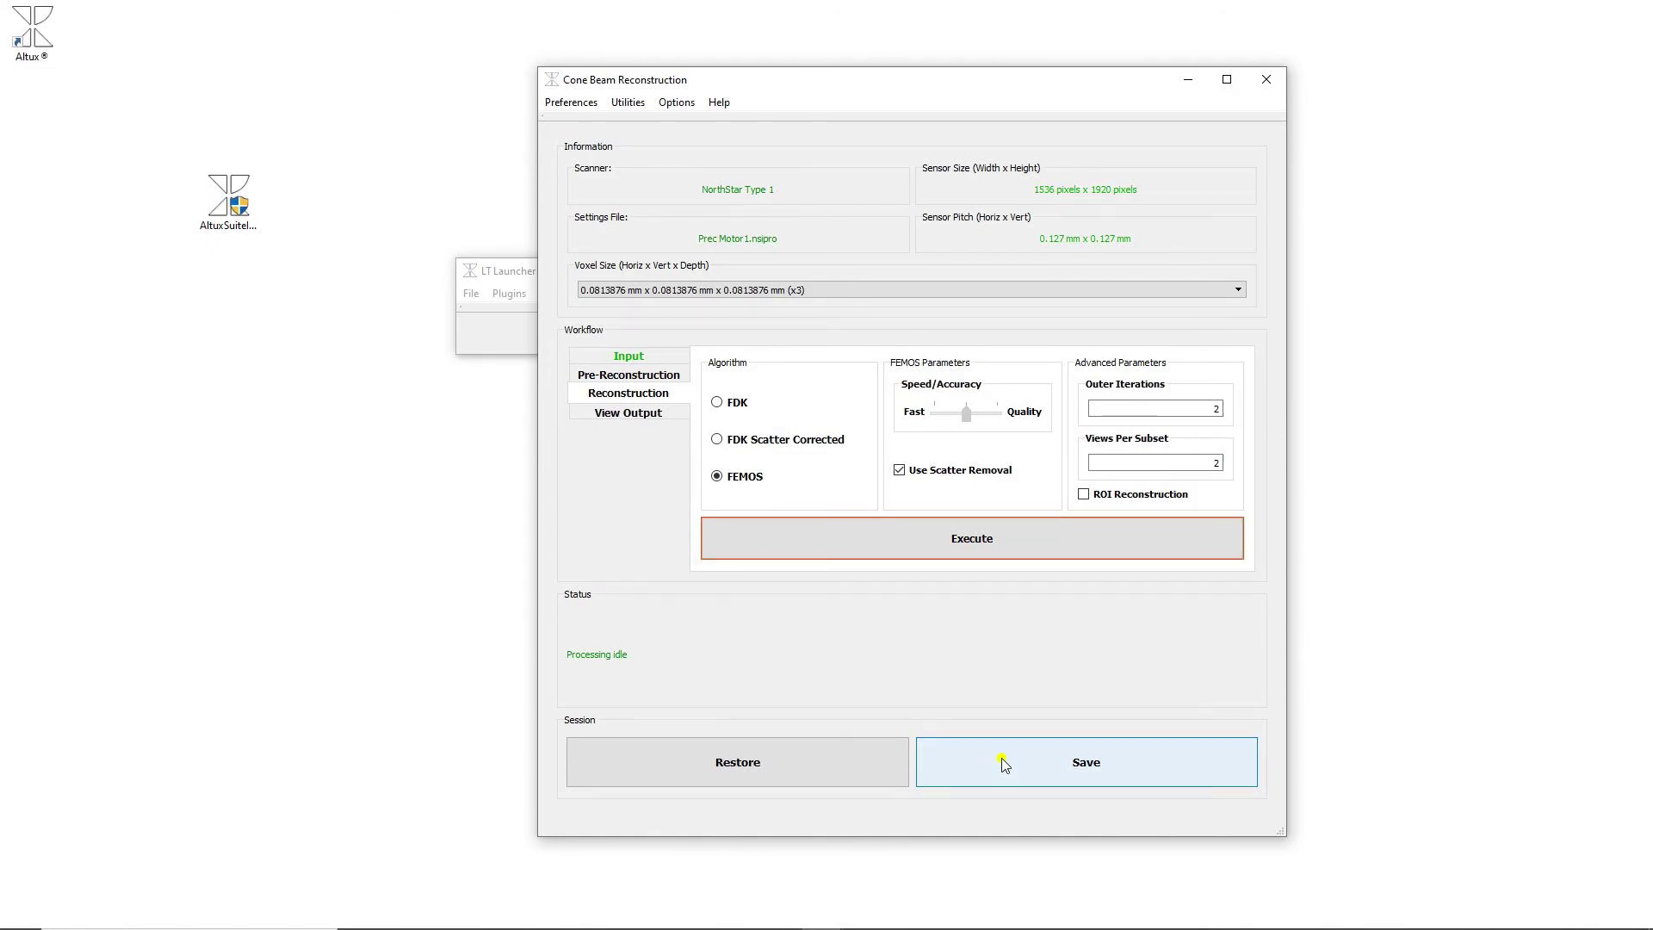
Save the current session under the file name test in the Lickenbrock folder.
{"action": "left_click", "coordinate": [1003, 764]}
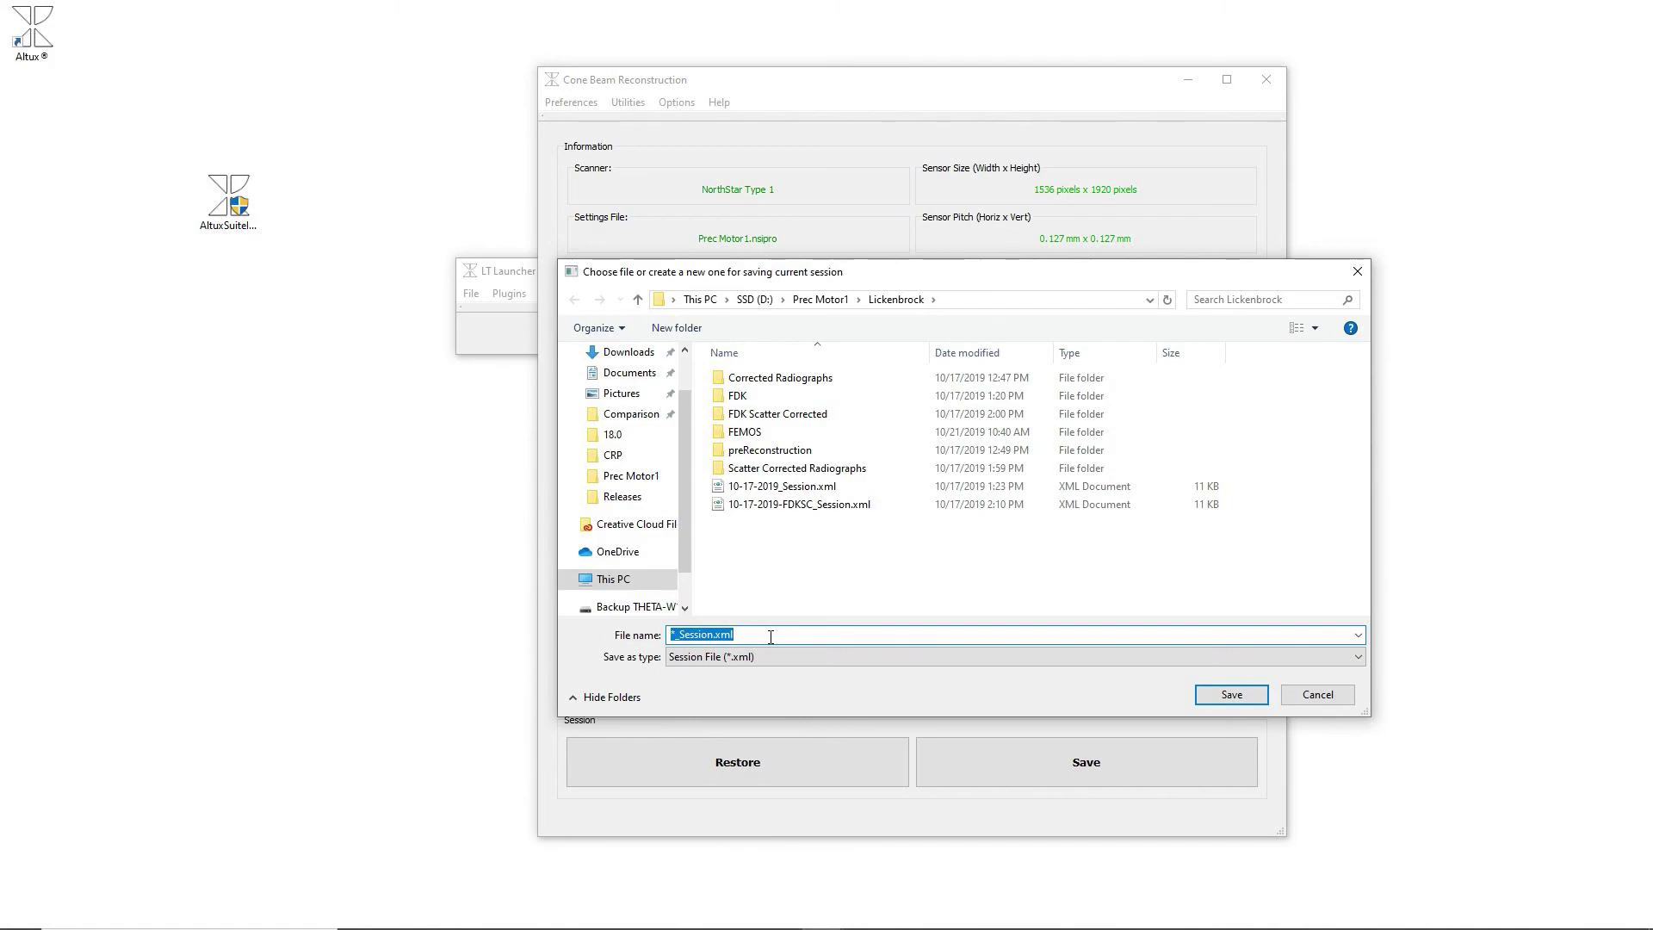
{"action": "type", "text": "test"}
{"action": "left_click", "coordinate": [1255, 695]}
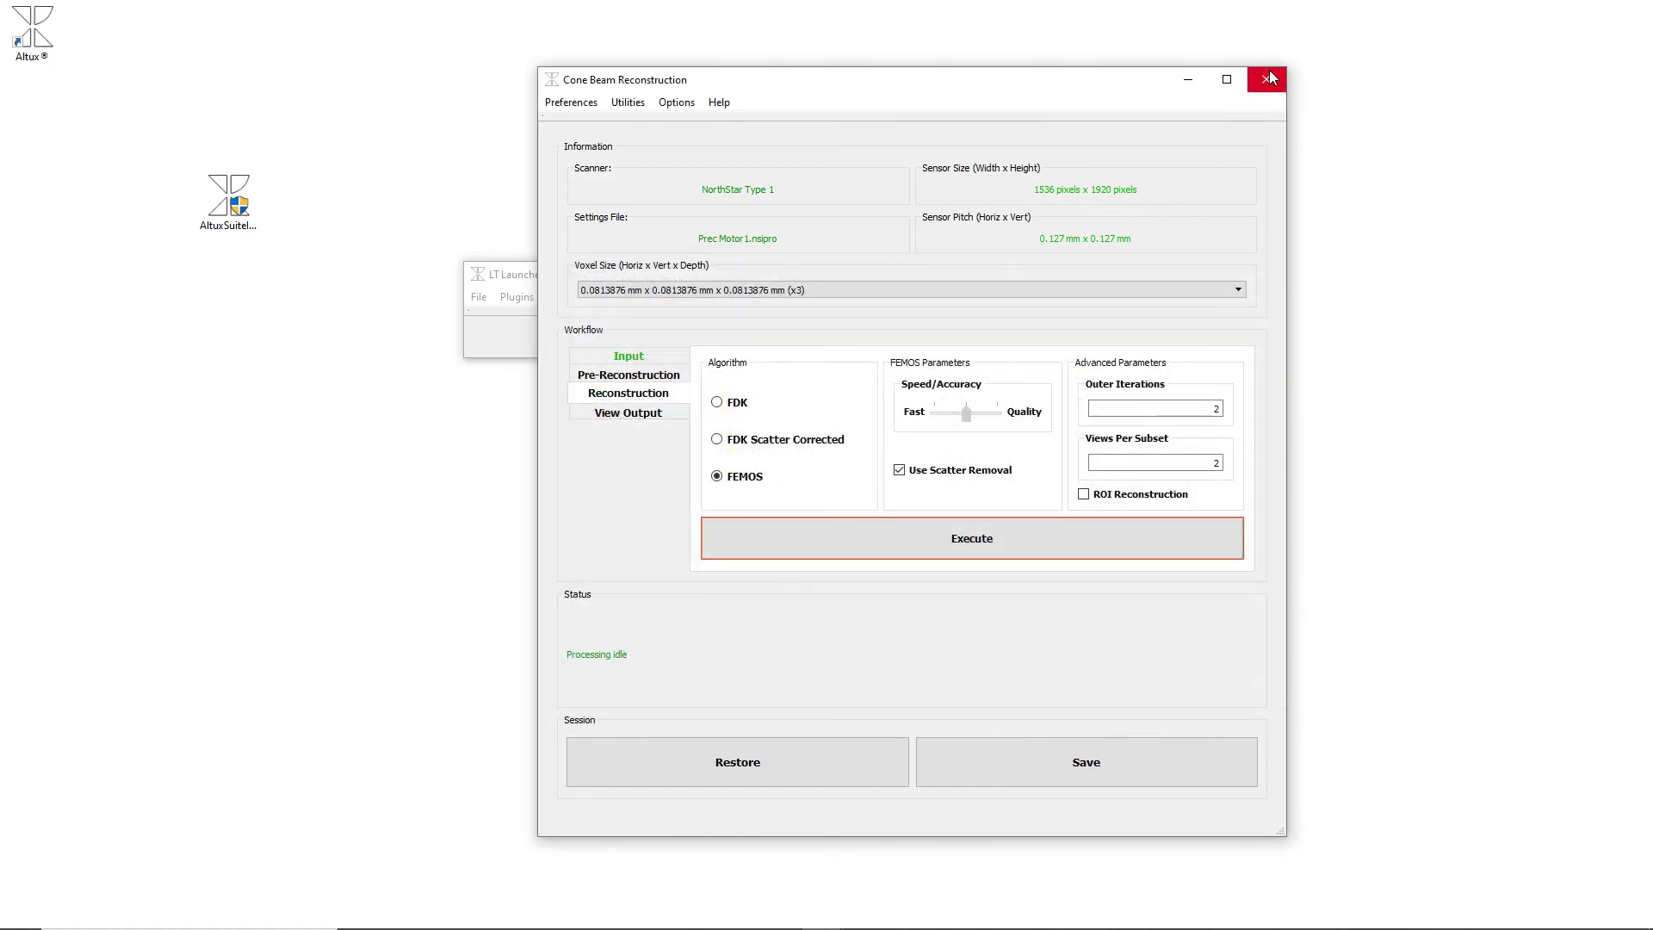
Close the Cone Beam Reconstruction window and start the plugin again from LT Launcher.
{"action": "left_click", "coordinate": [1266, 79]}
{"action": "left_click", "coordinate": [856, 482]}
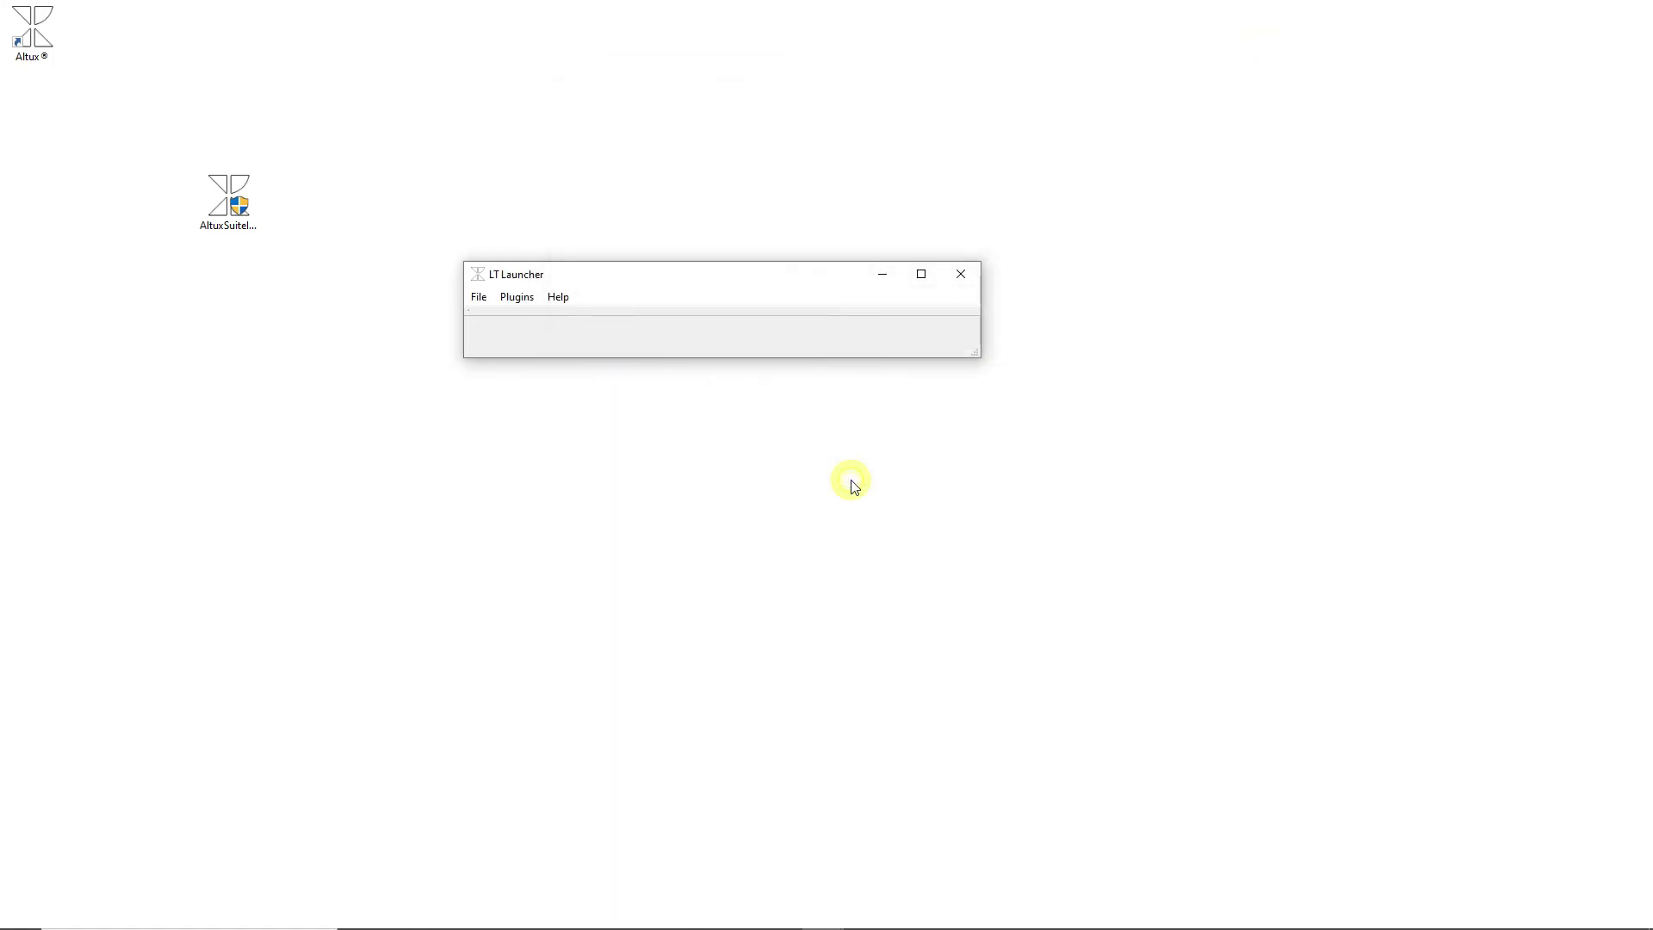
{"action": "left_click", "coordinate": [520, 297]}
{"action": "left_click", "coordinate": [533, 334]}
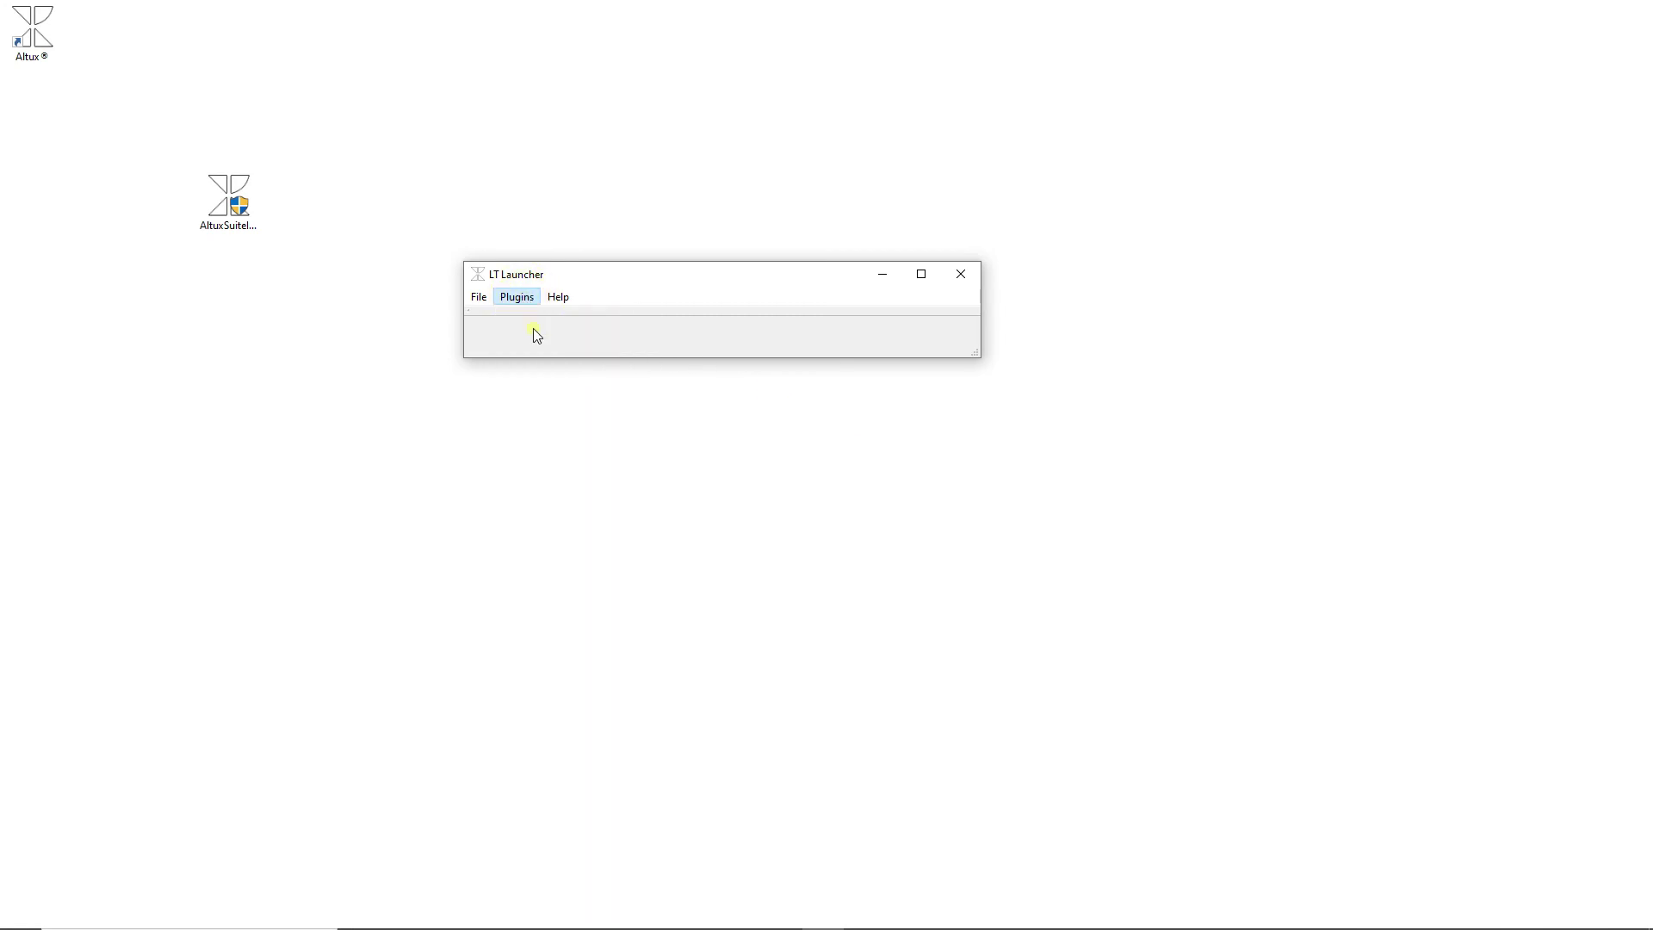
Restore the saved session from test.xml and show its reconstruction settings.
{"action": "left_click", "coordinate": [717, 757]}
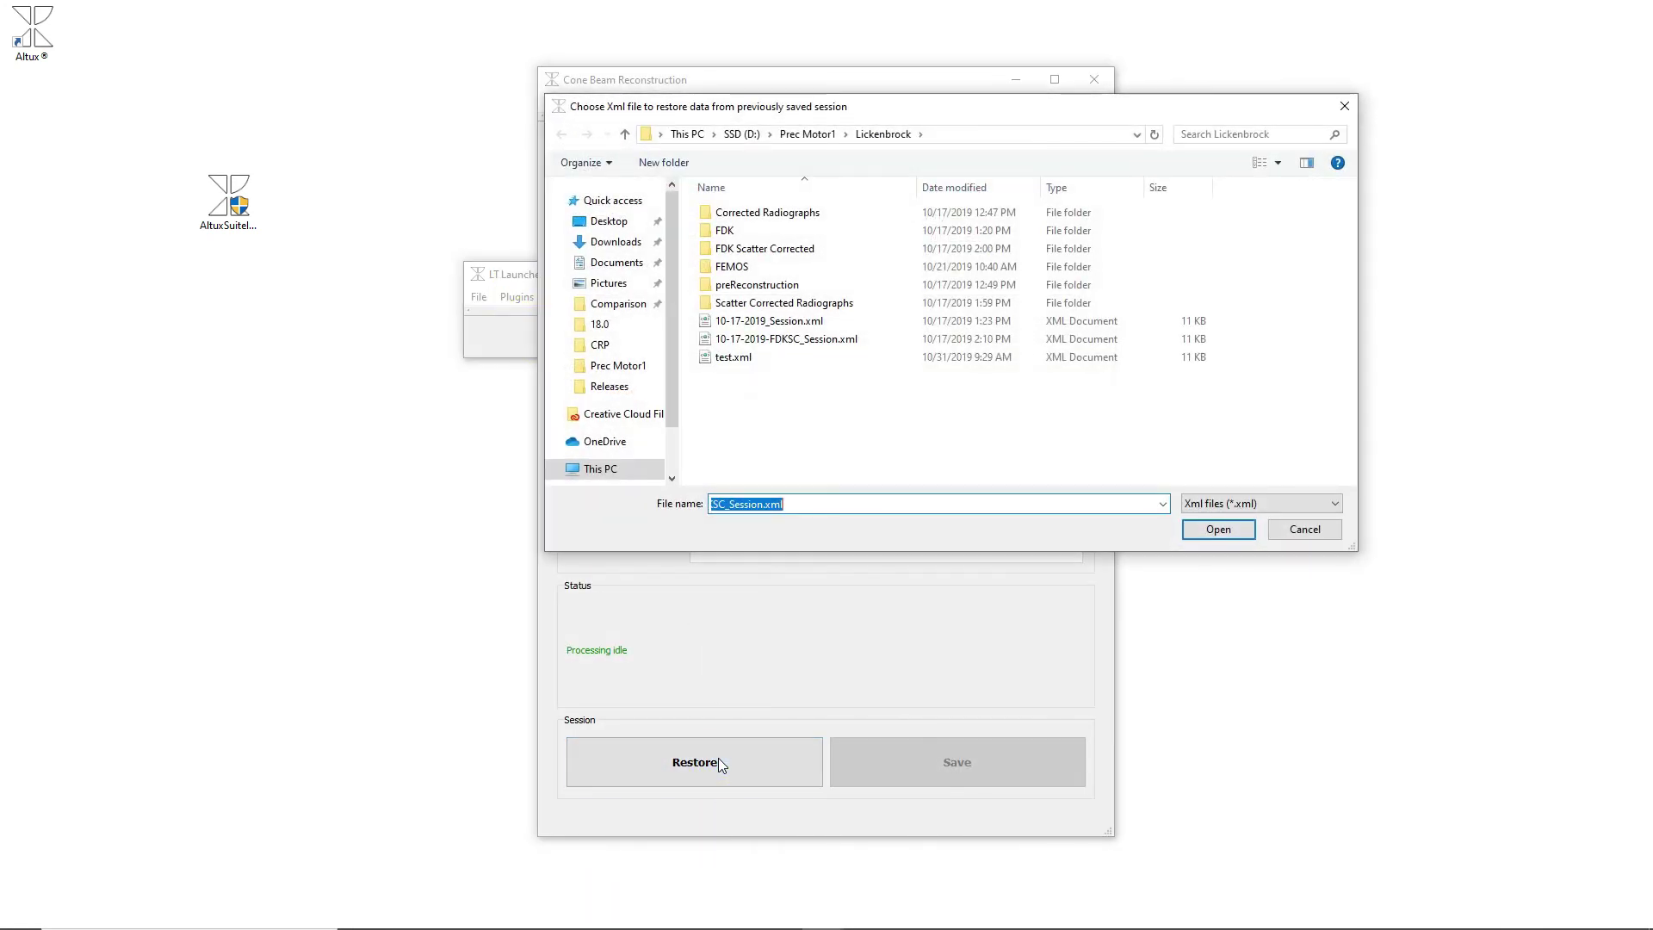
{"action": "left_click", "coordinate": [754, 358]}
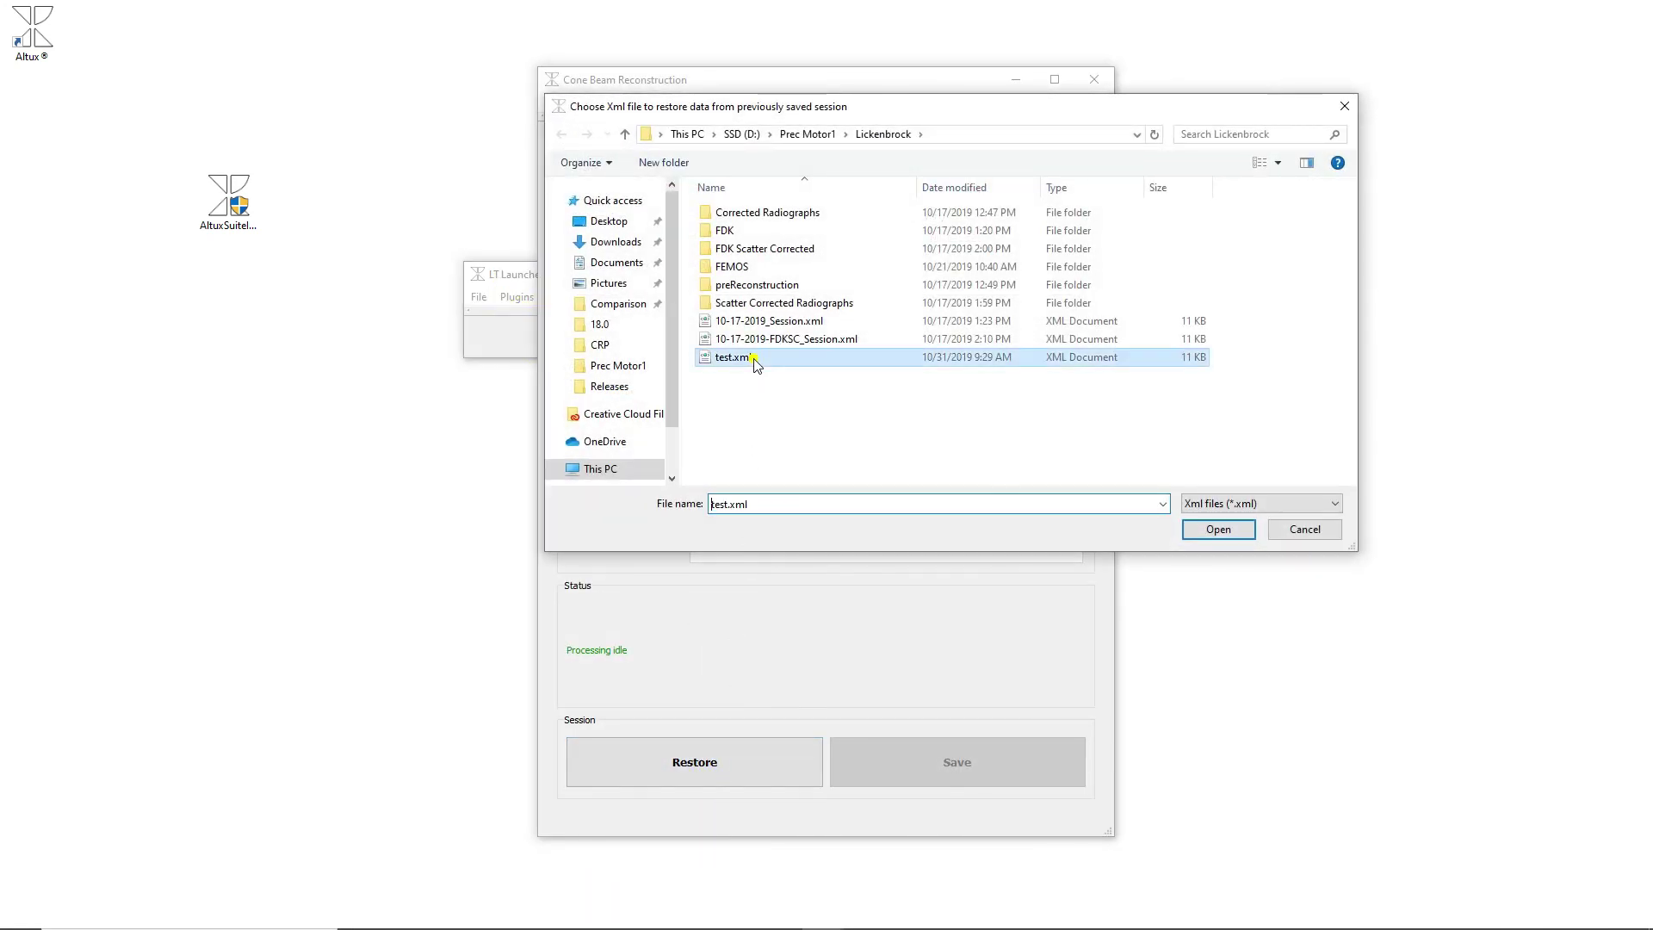
{"action": "left_click", "coordinate": [1212, 530]}
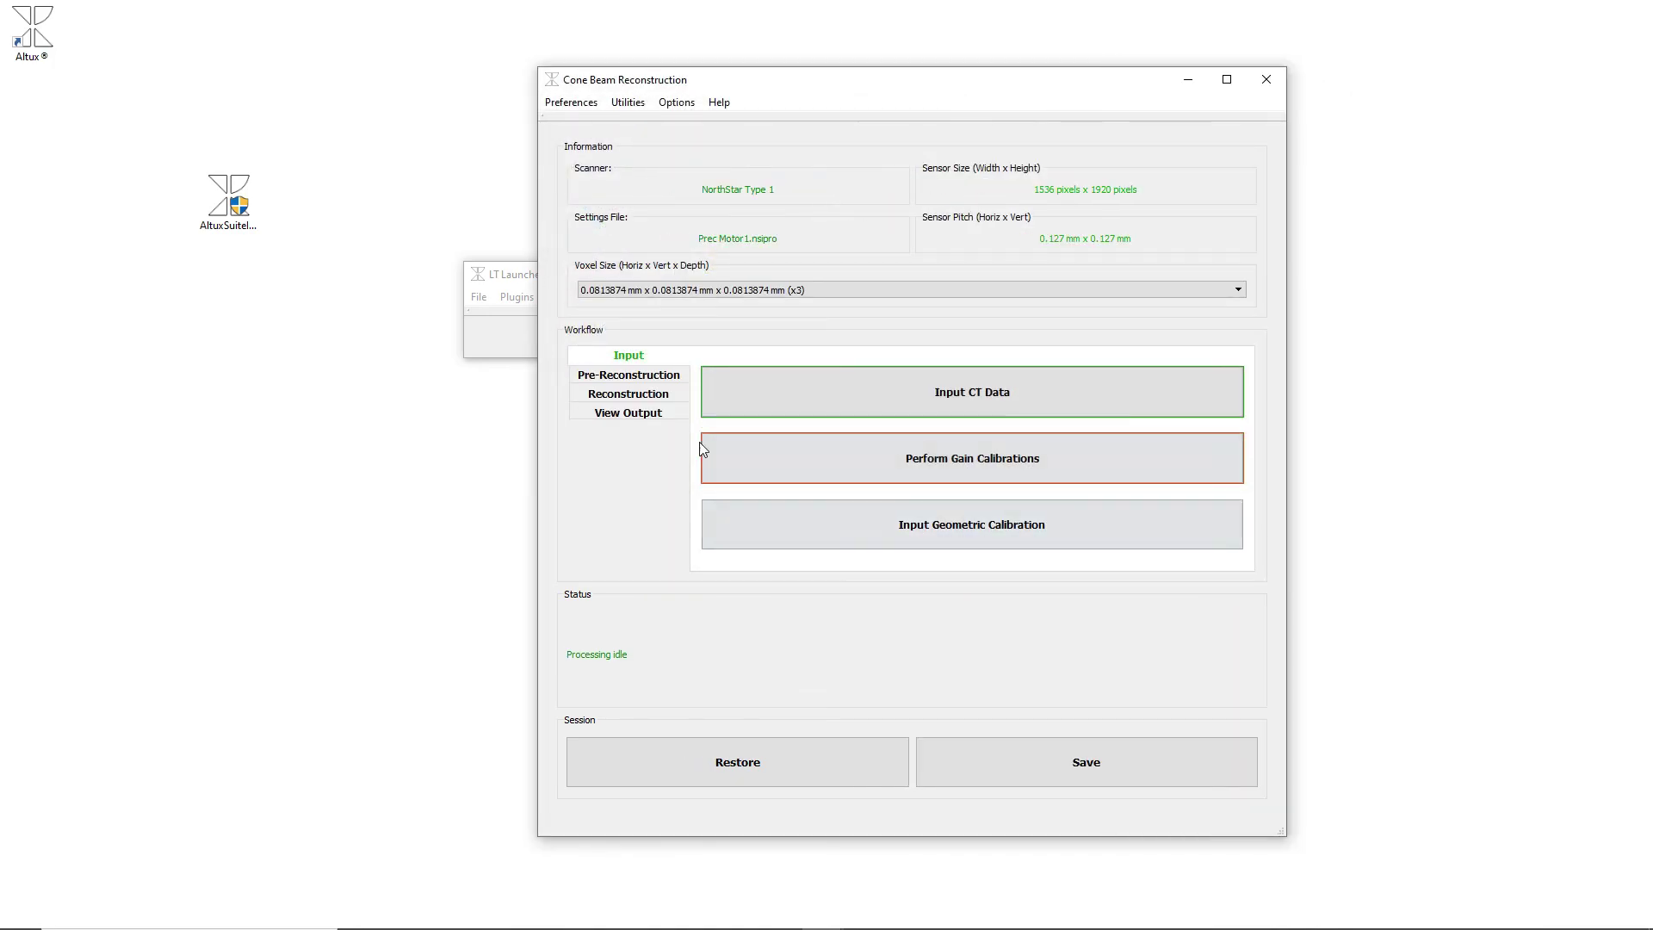
{"action": "left_click", "coordinate": [586, 397]}
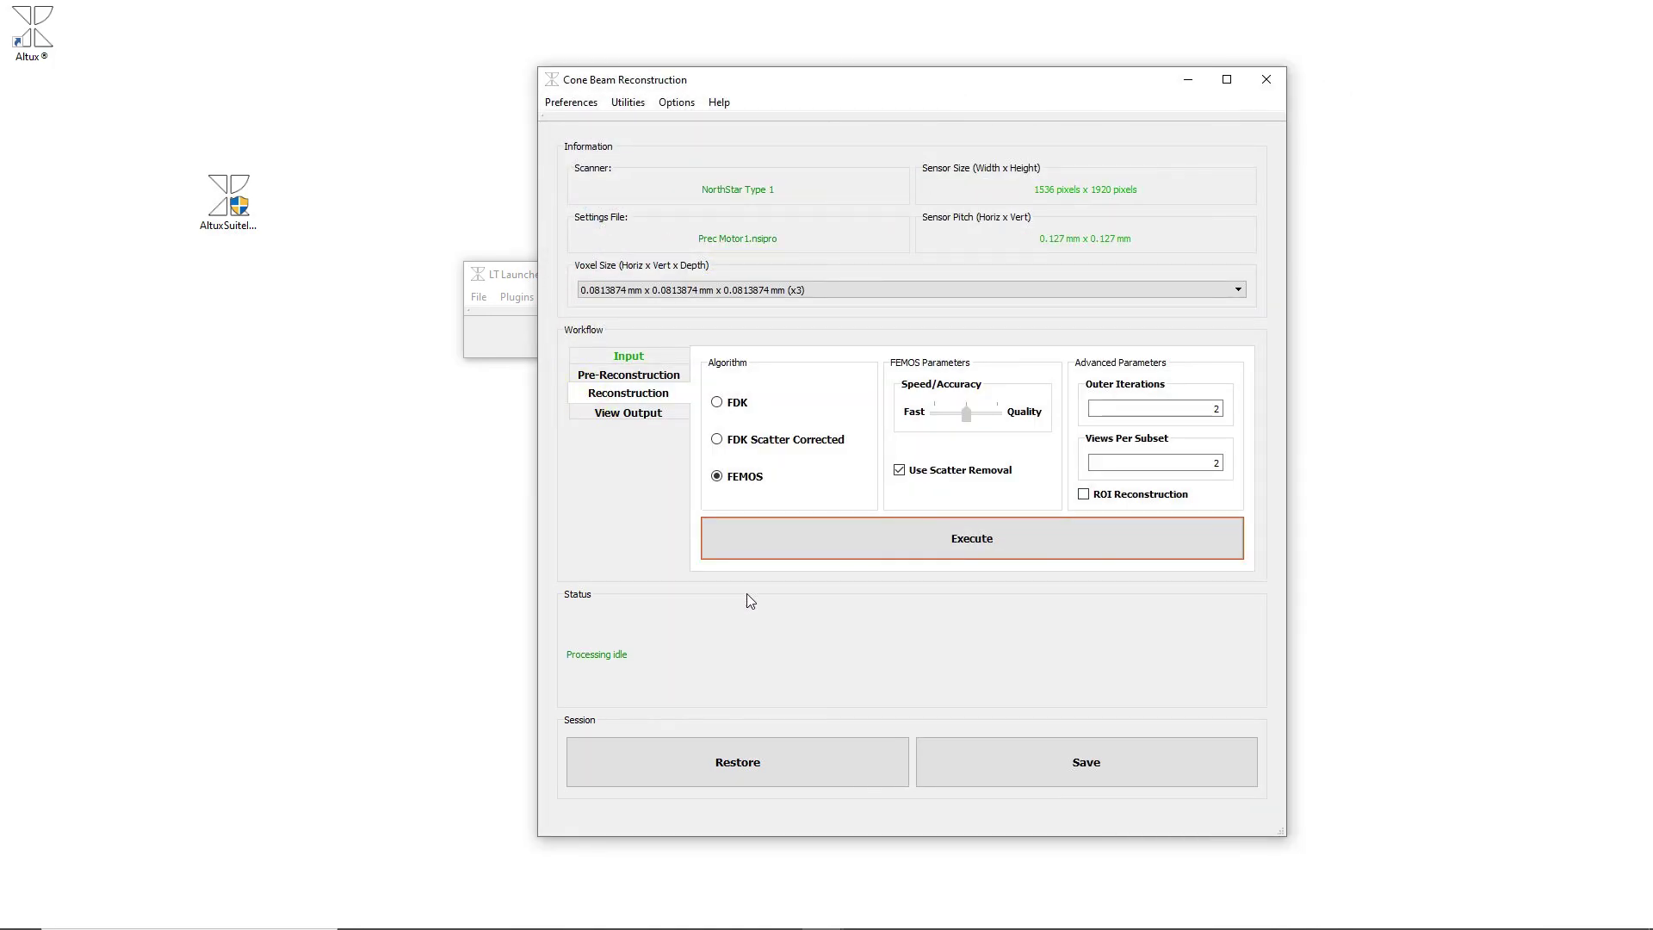